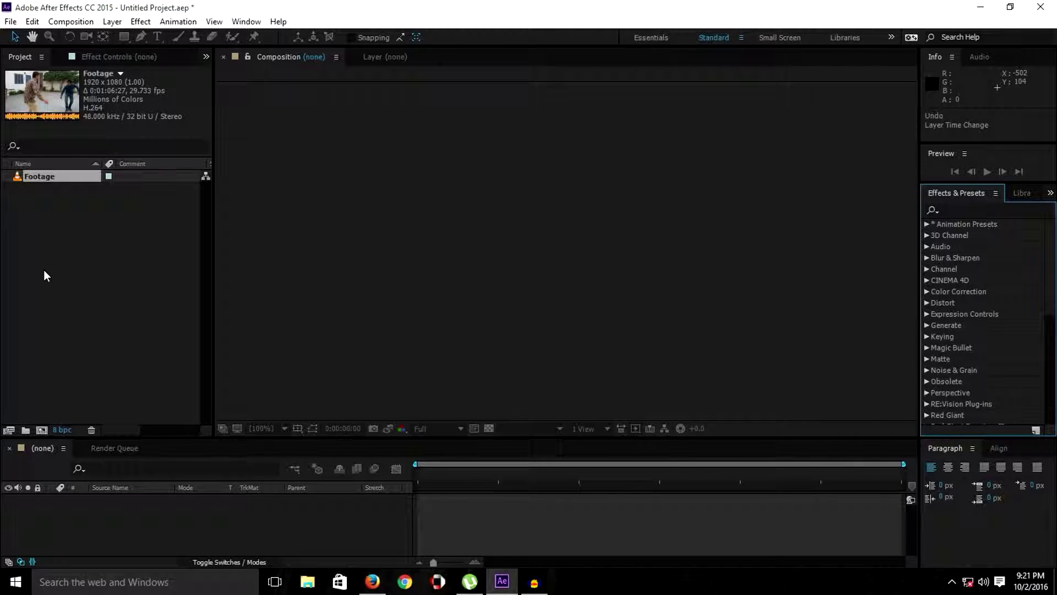
- Create a composition from the Footage clip and set the viewer magnification to Fit up to 100%
left_click_drag(33, 174, 312, 497)
left_click_drag(352, 439, 355, 416)
left_click(263, 396)
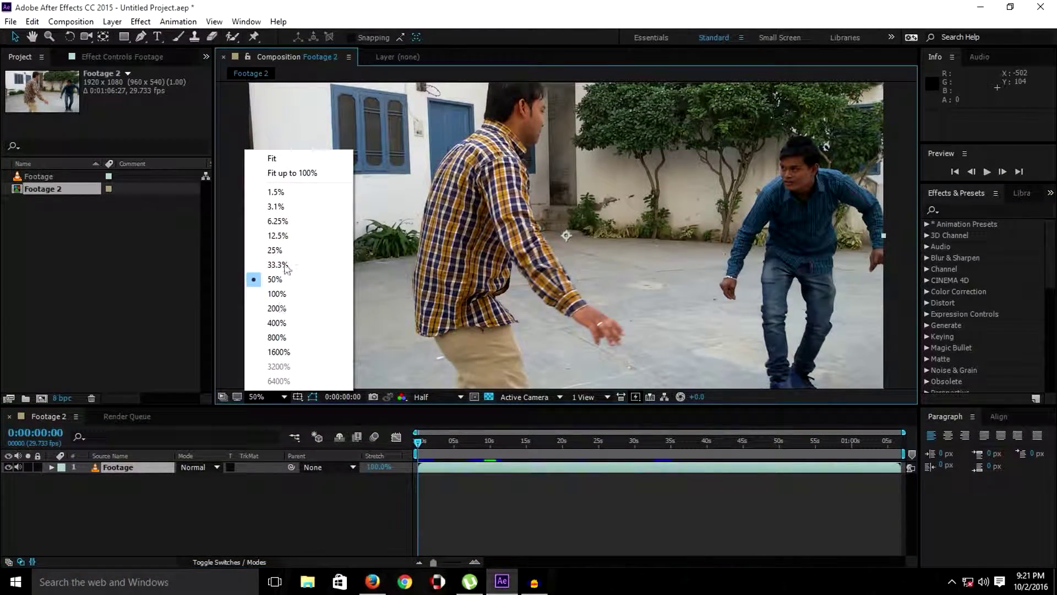
left_click(290, 178)
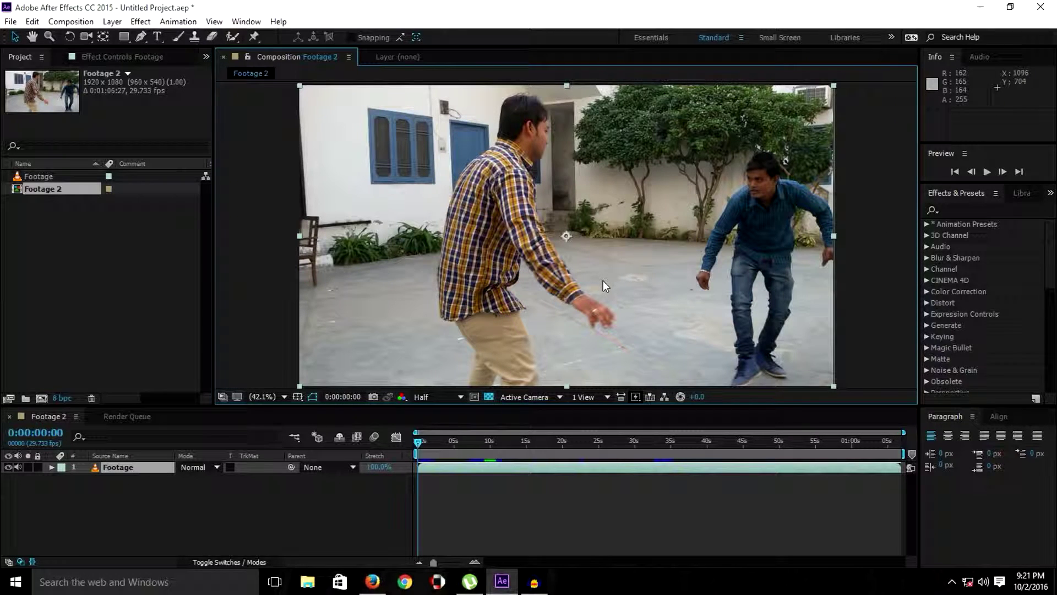
- Find the Timewarp effect and apply it to the Footage layer
left_click(956, 209)
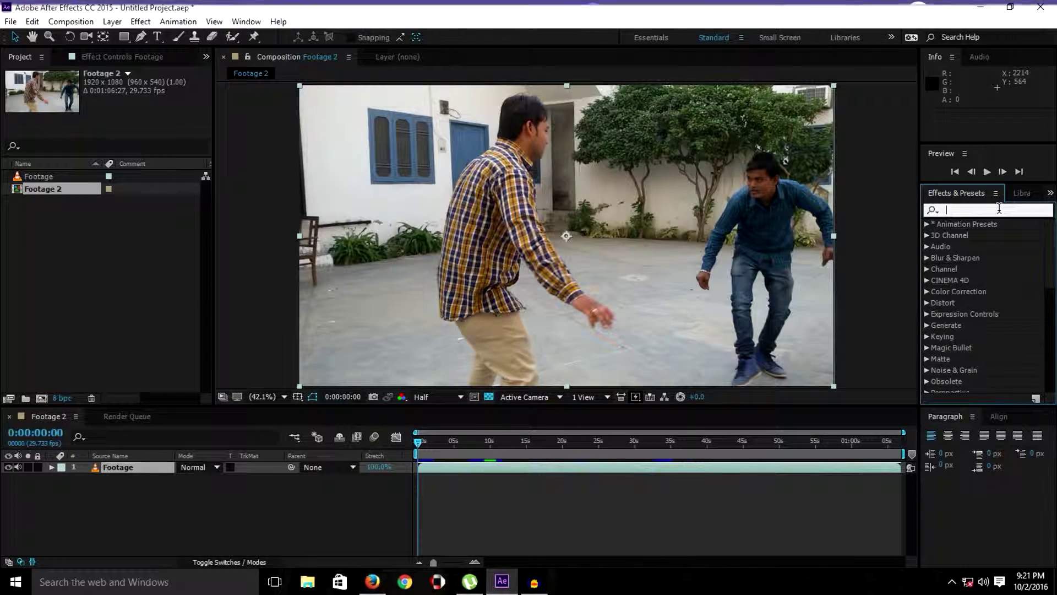
type("time")
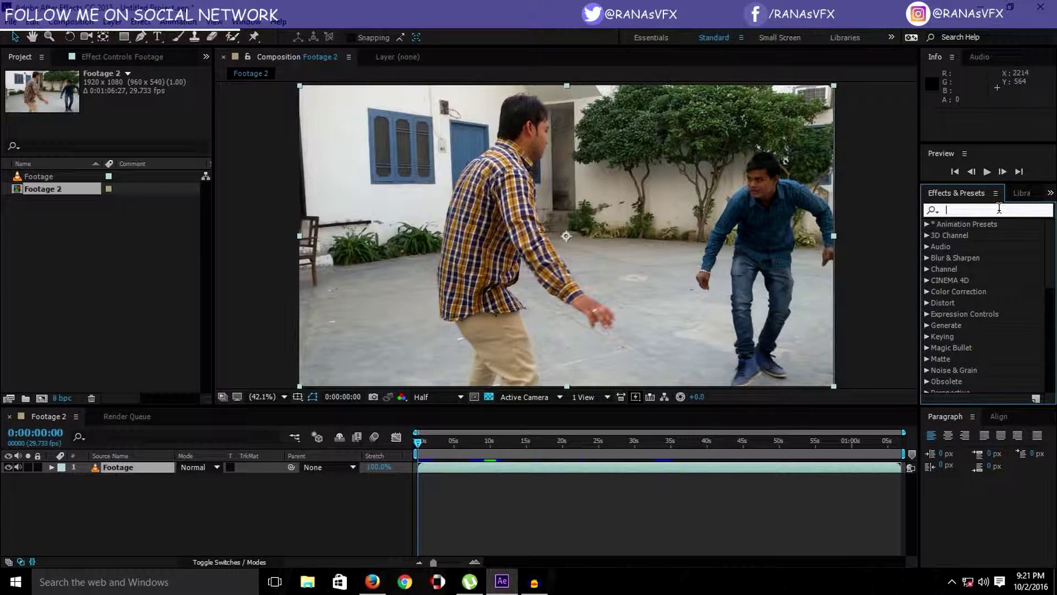
type("war")
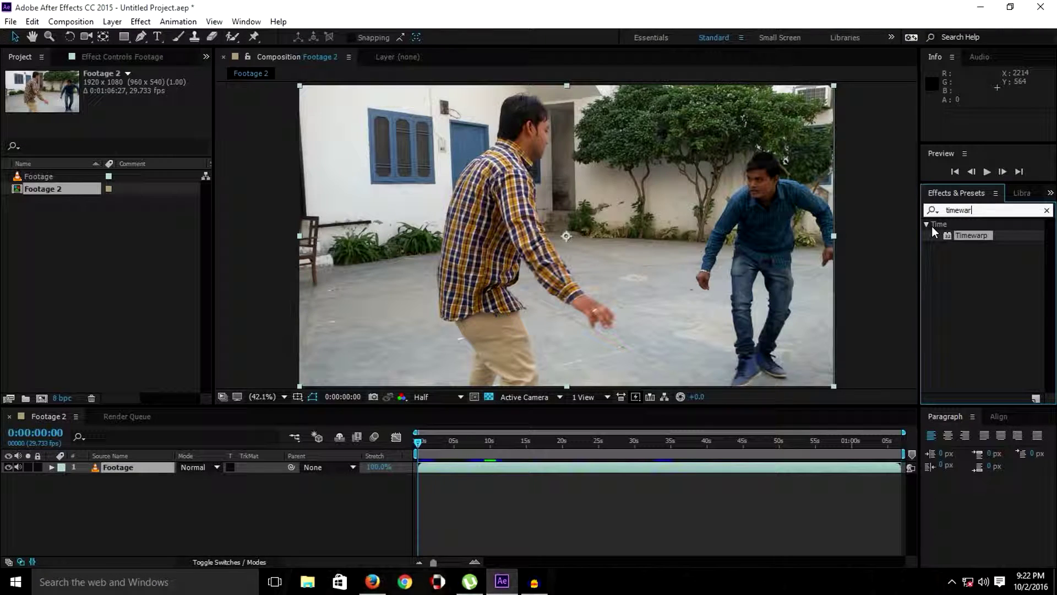
left_click_drag(953, 236, 669, 468)
left_click(115, 468)
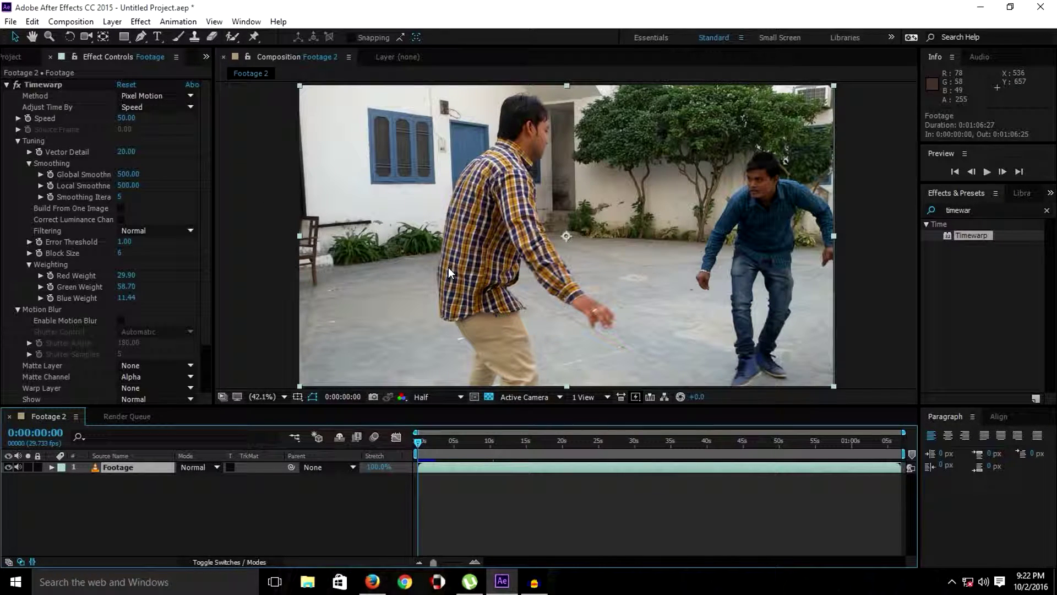
- Review the Method options of the Timewarp effect, keeping Pixel Motion
left_click(58, 85)
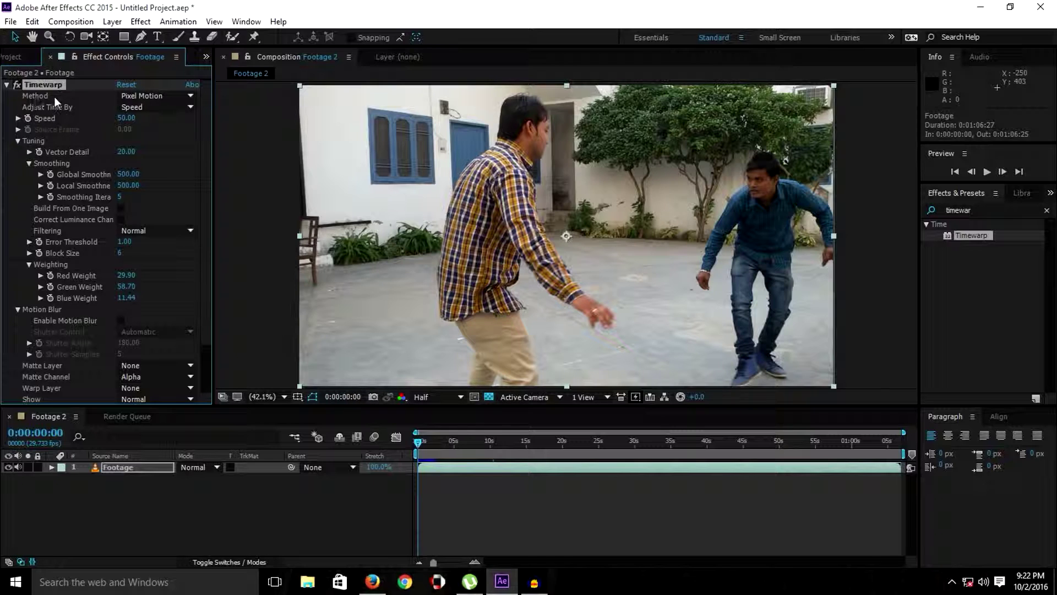
left_click(143, 97)
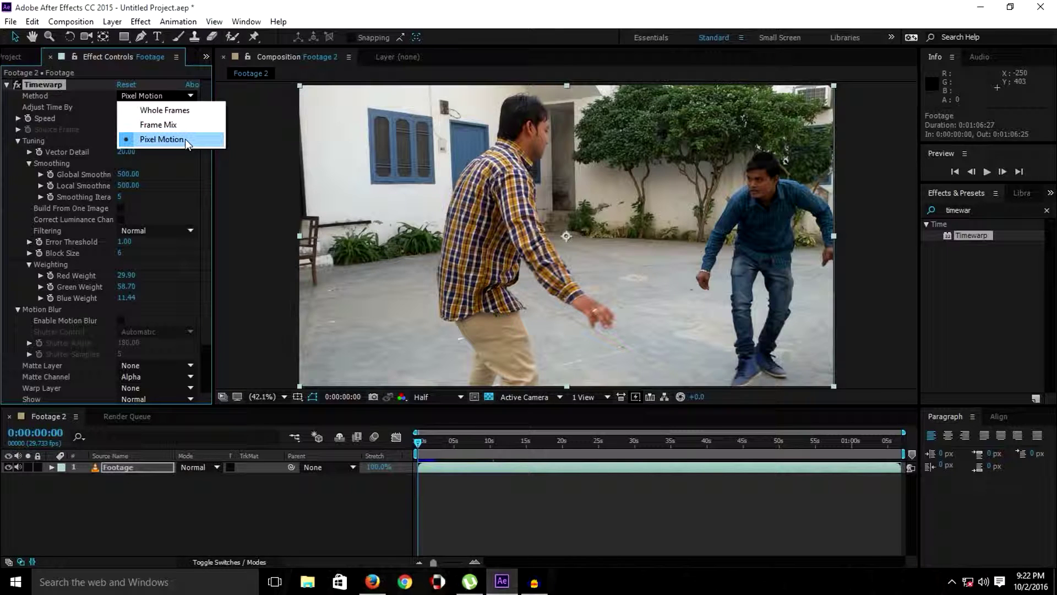
left_click(180, 156)
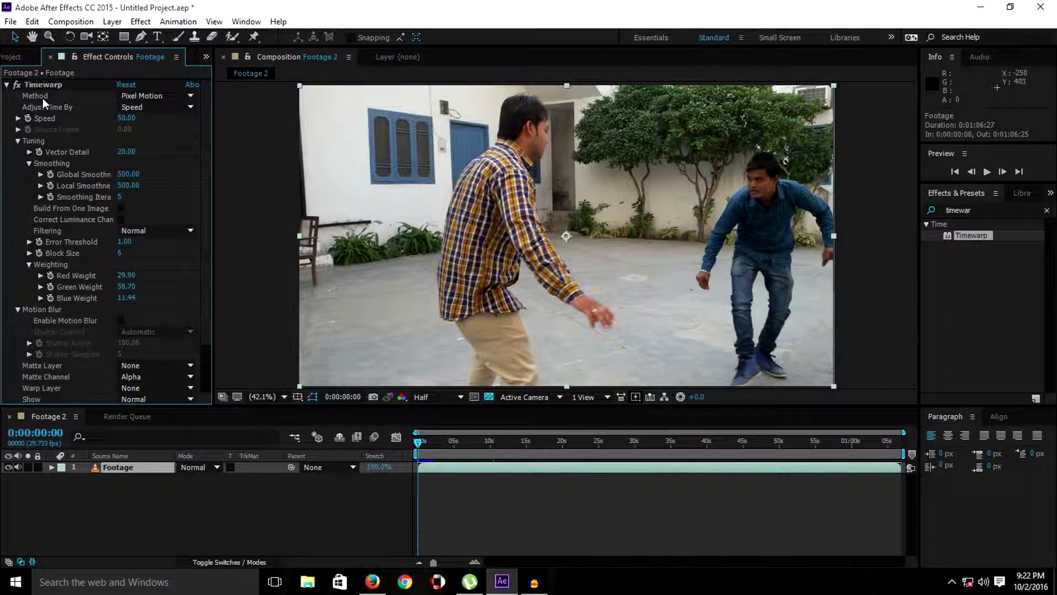
- Compare playback of the footage with the Timewarp effect disabled and with it enabled
left_click(49, 84)
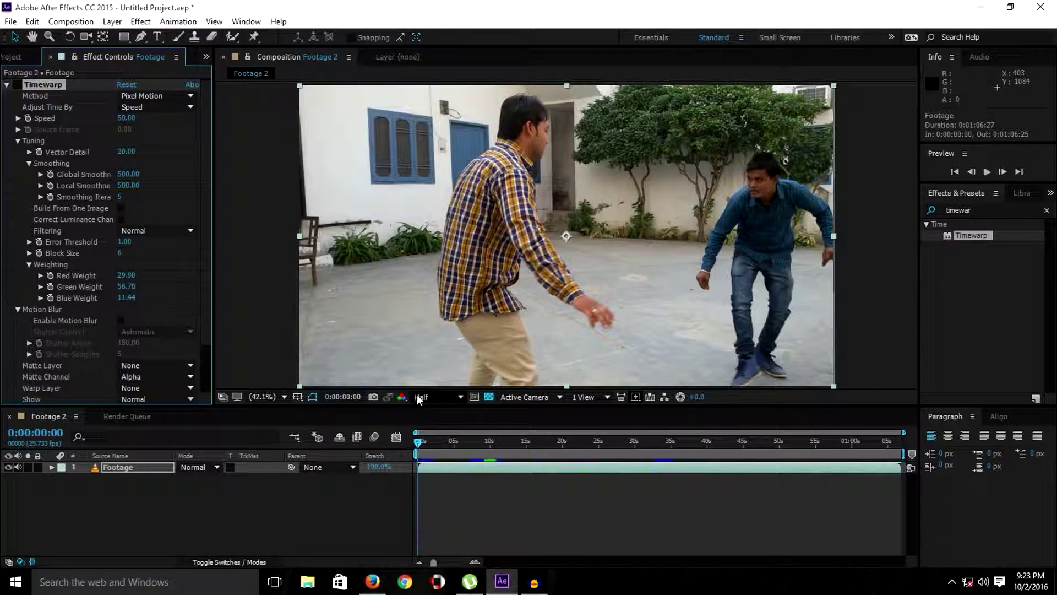
key("space")
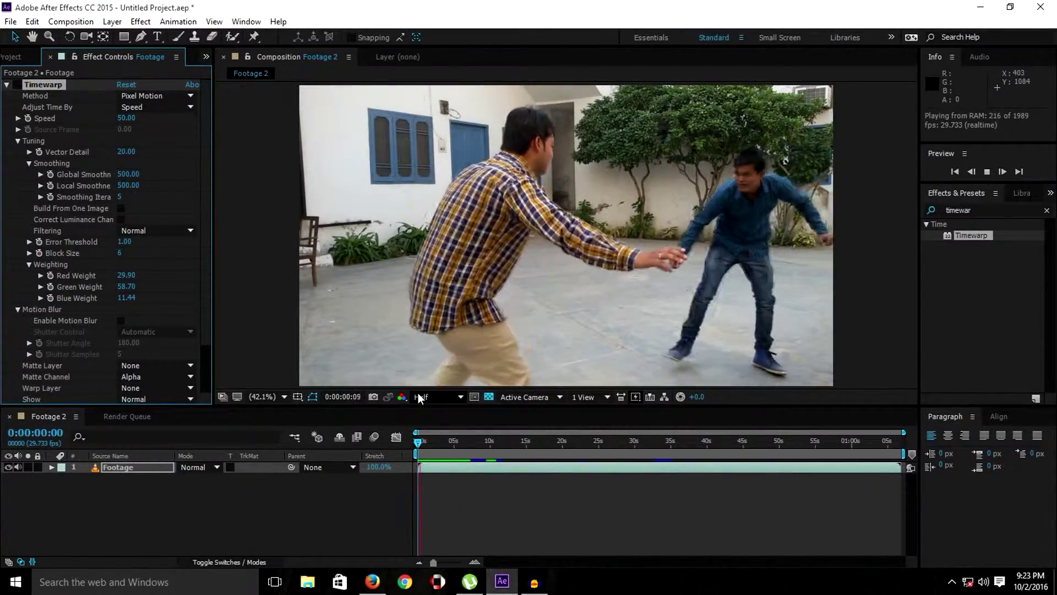
key("space")
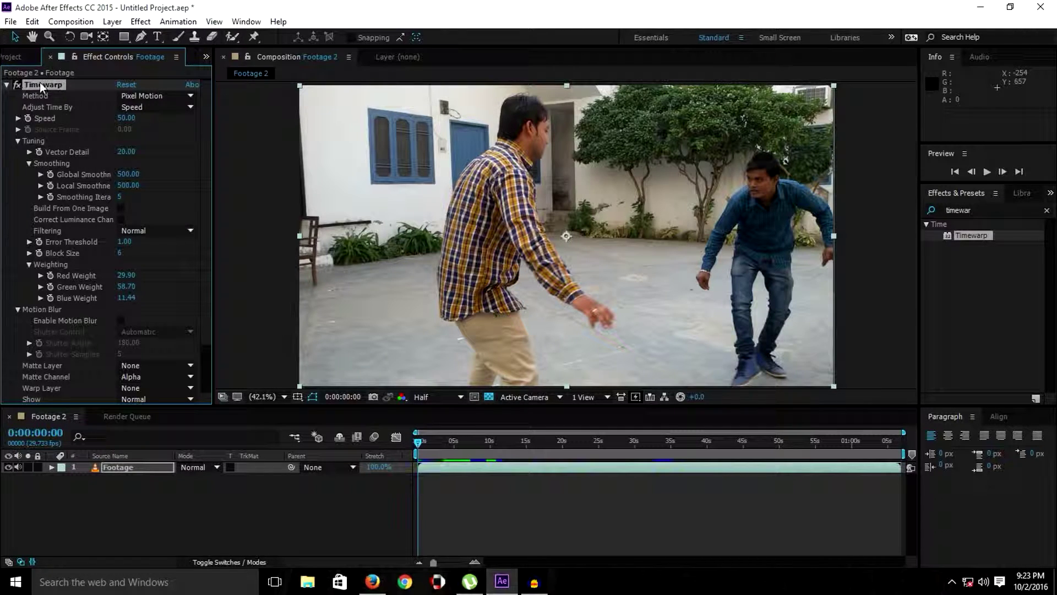
key("space")
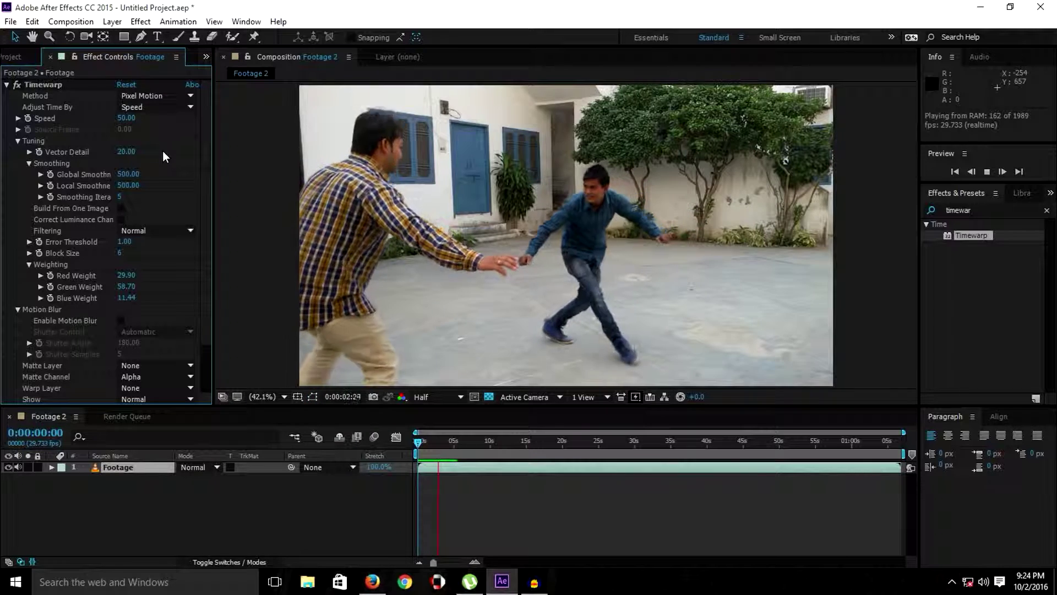
key("space")
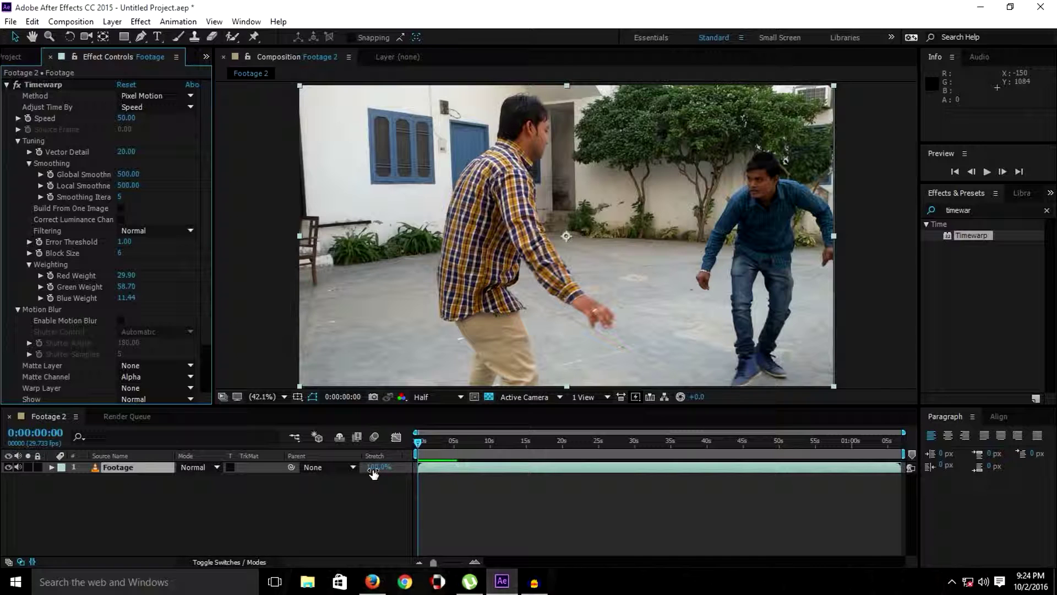
- Set the Timewarp speed to 200
left_click(51, 84)
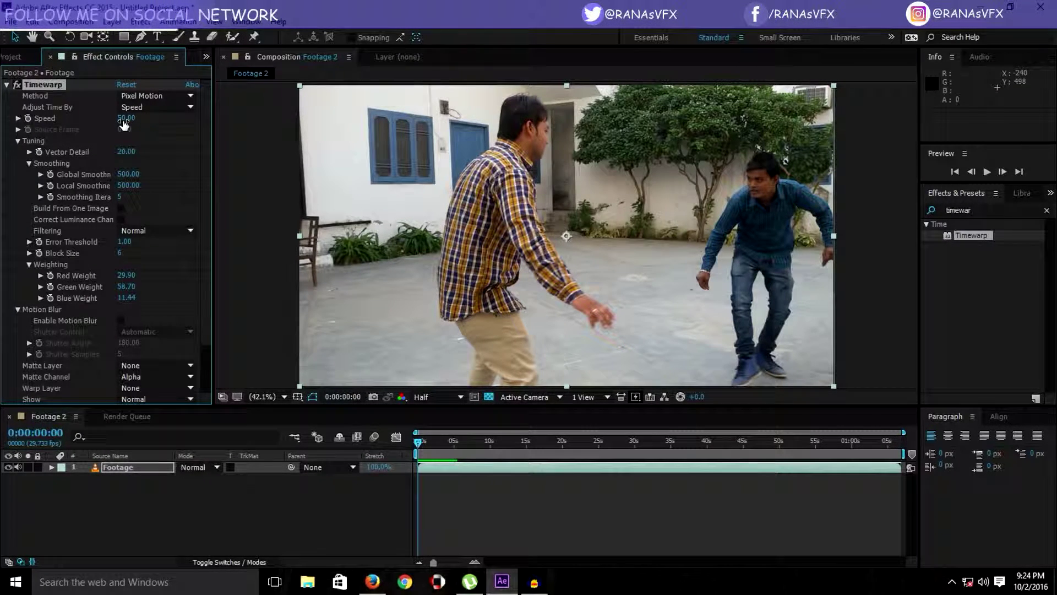
left_click_drag(134, 120, 154, 121)
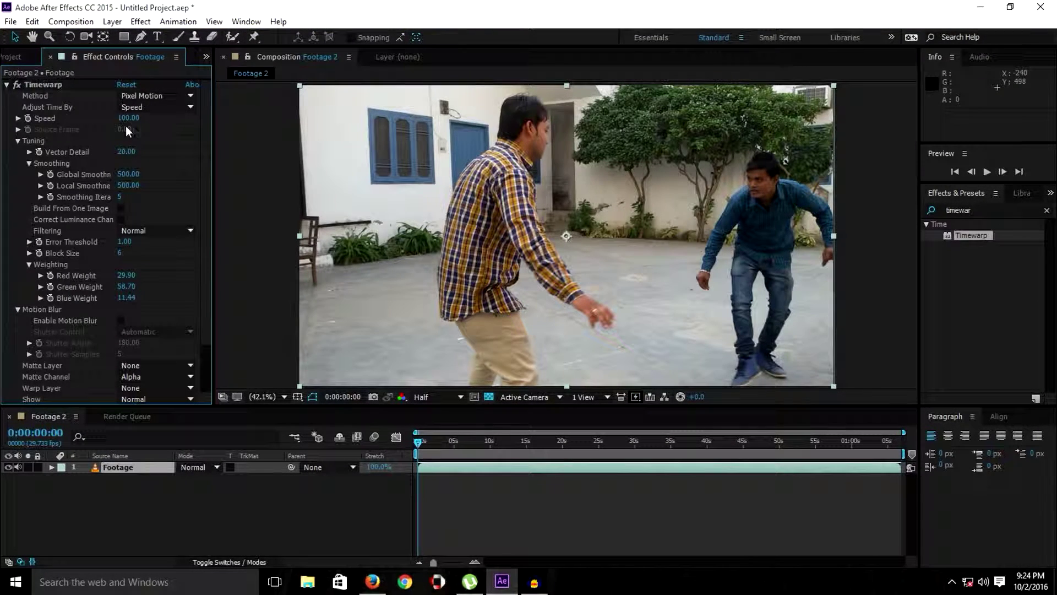
left_click(124, 119)
left_click_drag(126, 122, 191, 123)
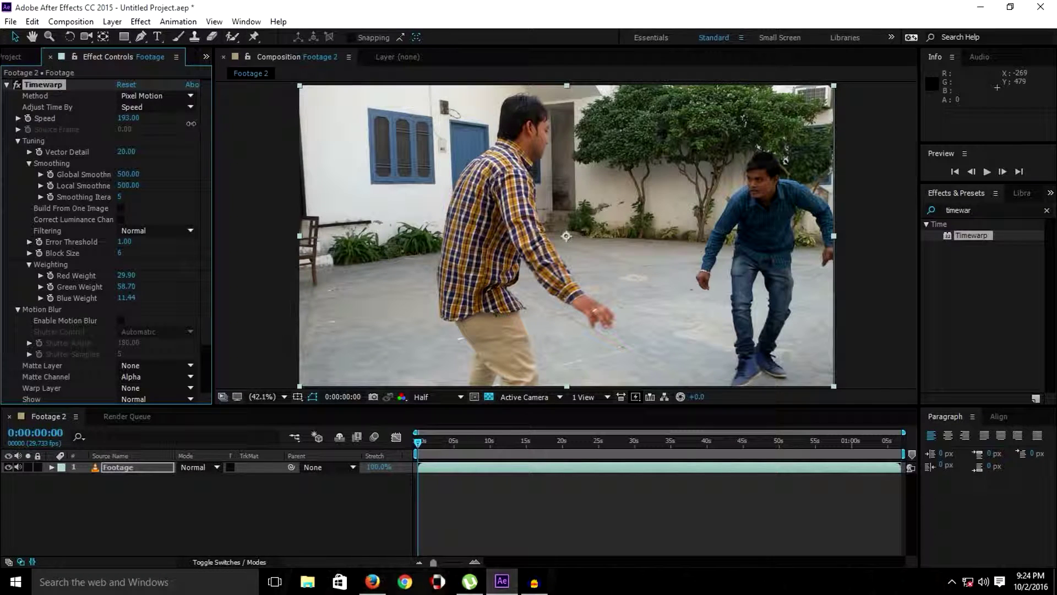
left_click(128, 118)
type("200")
key("Return")
- Preview the sped-up footage and mute the Footage layer's audio
key("space")
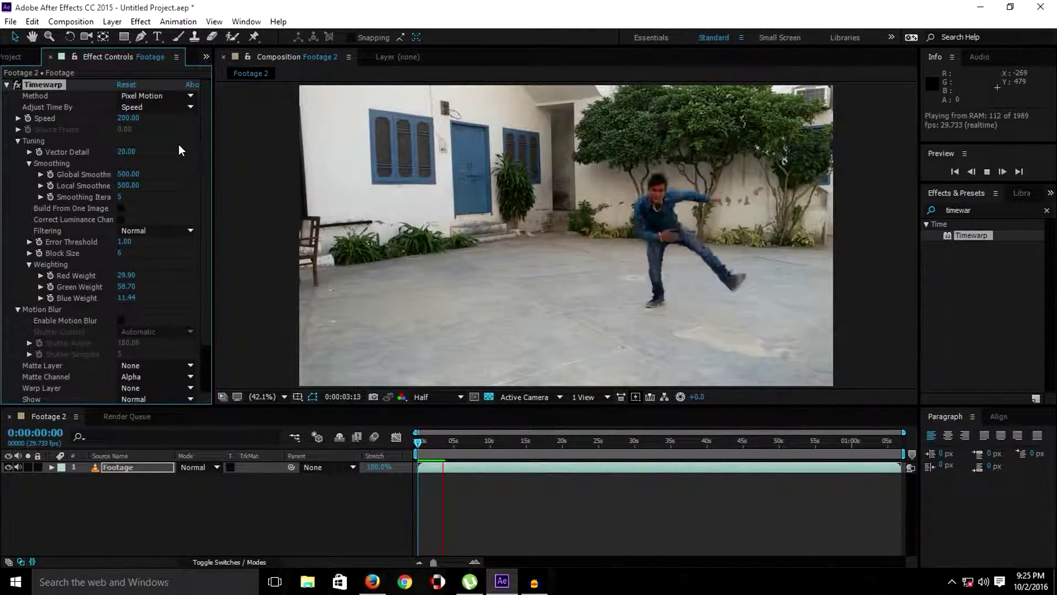
key("space")
left_click(24, 490)
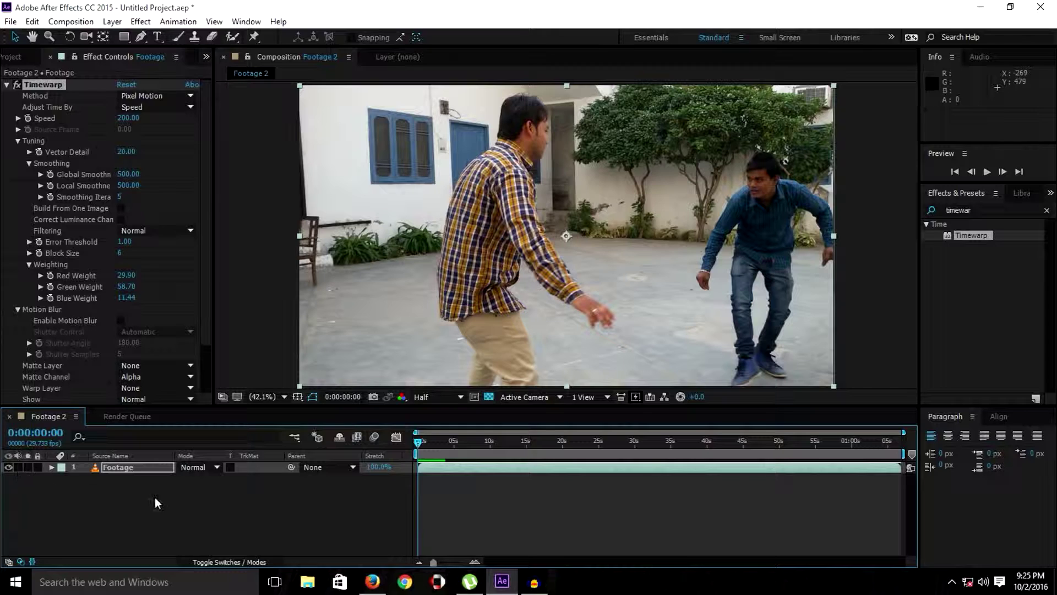
left_click(128, 468)
- Enable motion blur in the Timewarp effect and check the frame at 0:00:02:16 before returning to the start
left_click(53, 85)
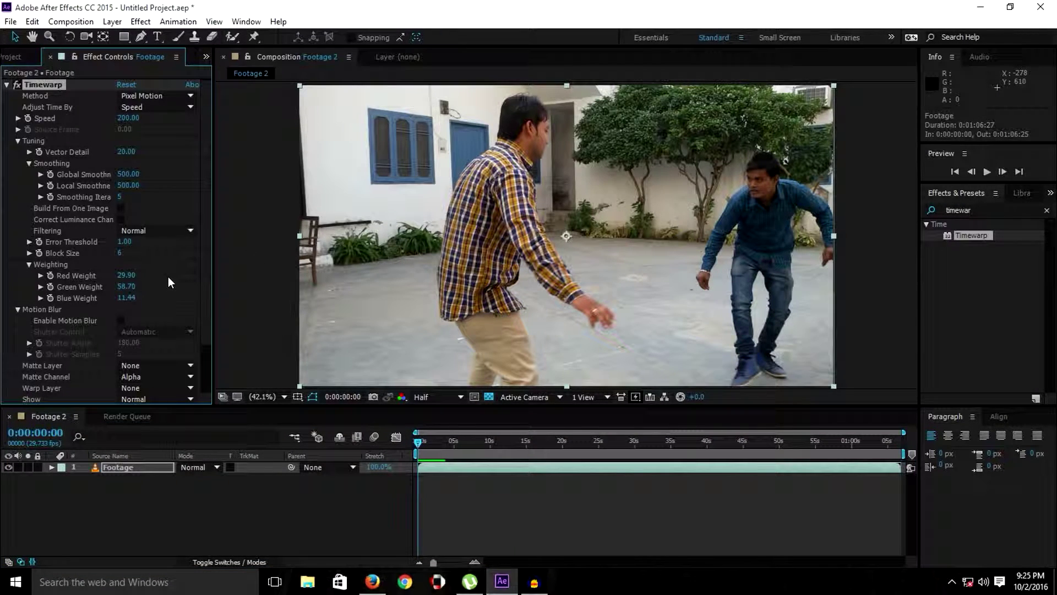
scroll(164, 220, "down", 2)
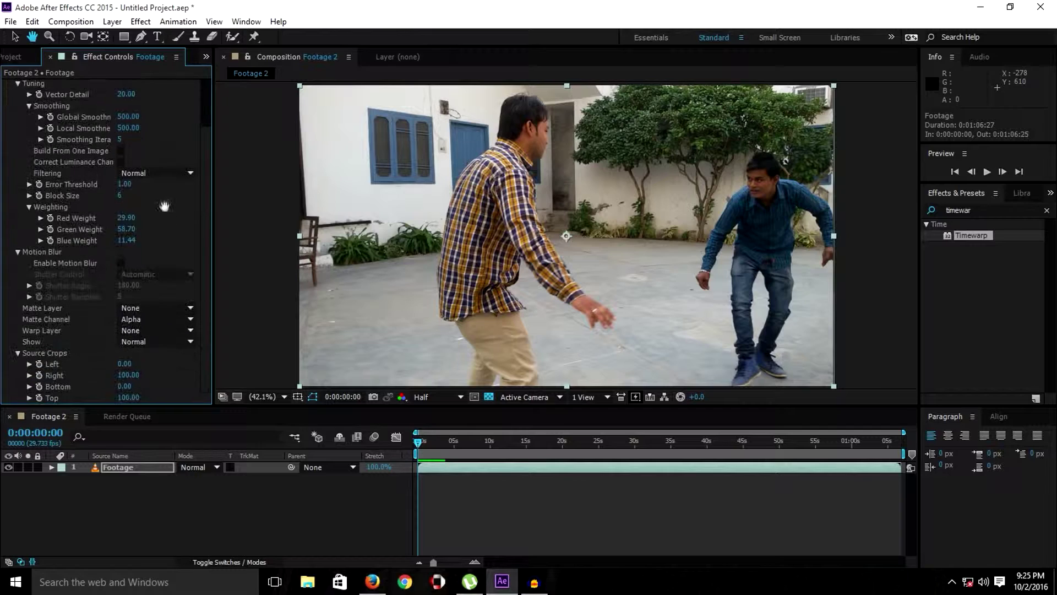
left_click(121, 263)
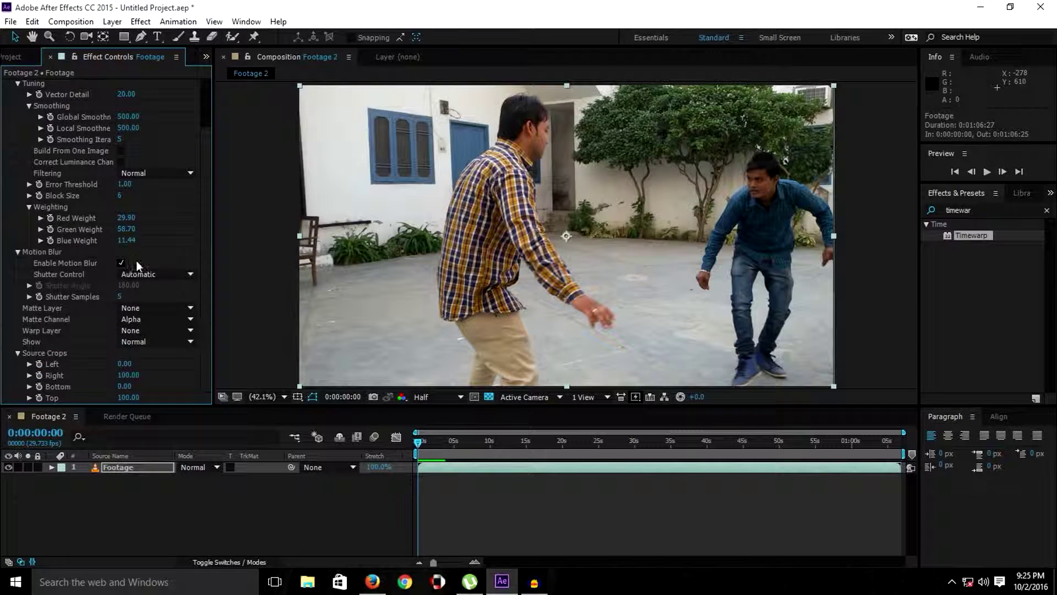
left_click(436, 440)
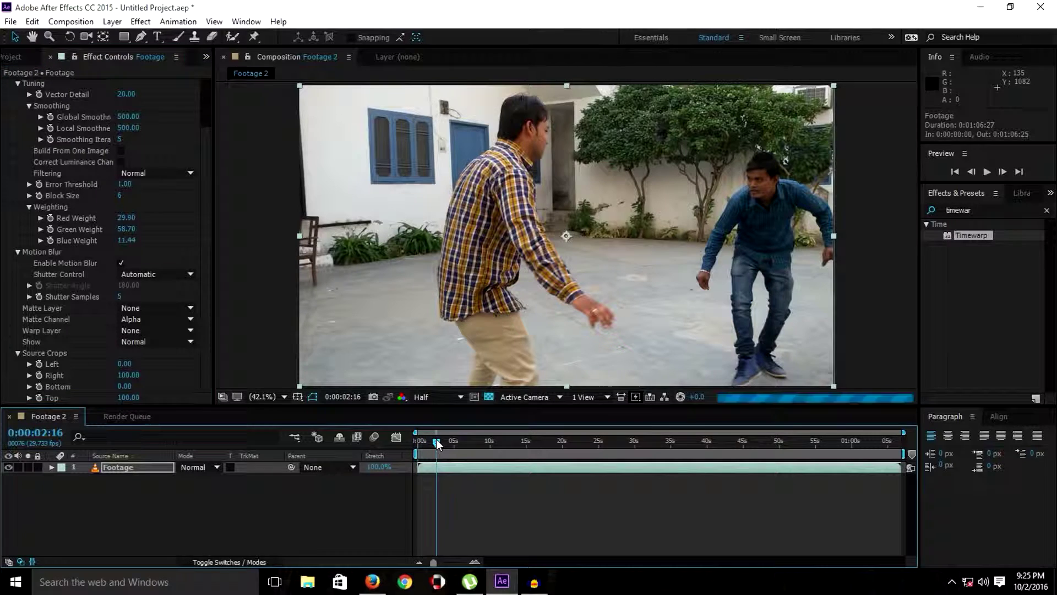
left_click_drag(433, 446, 418, 443)
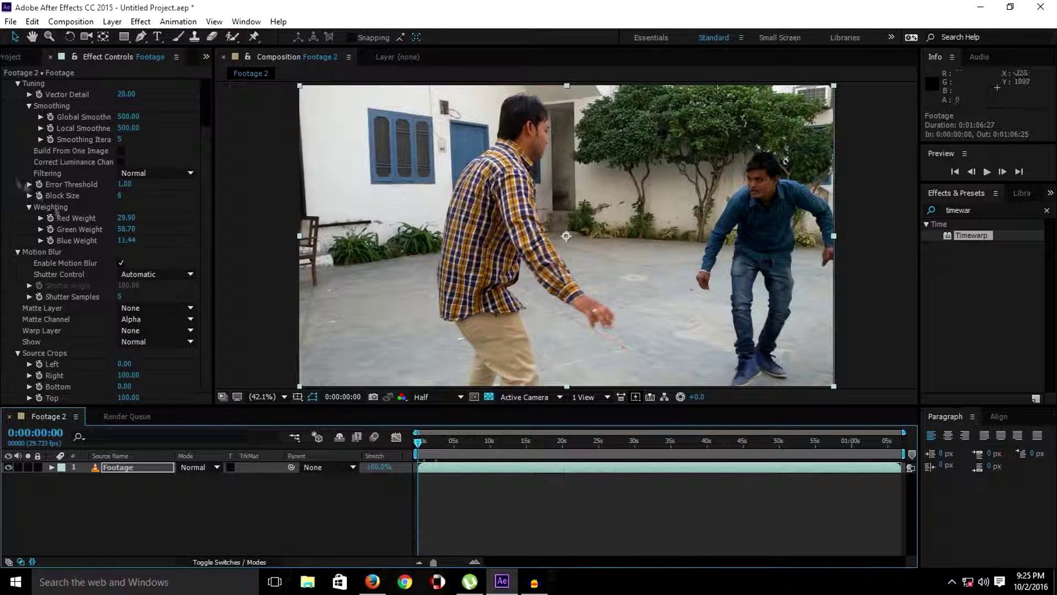
- Switch Timewarp's Shutter Control to Manual and, viewing the frame at 0:00:01:11, set the Shutter Angle to 220
left_click(46, 251)
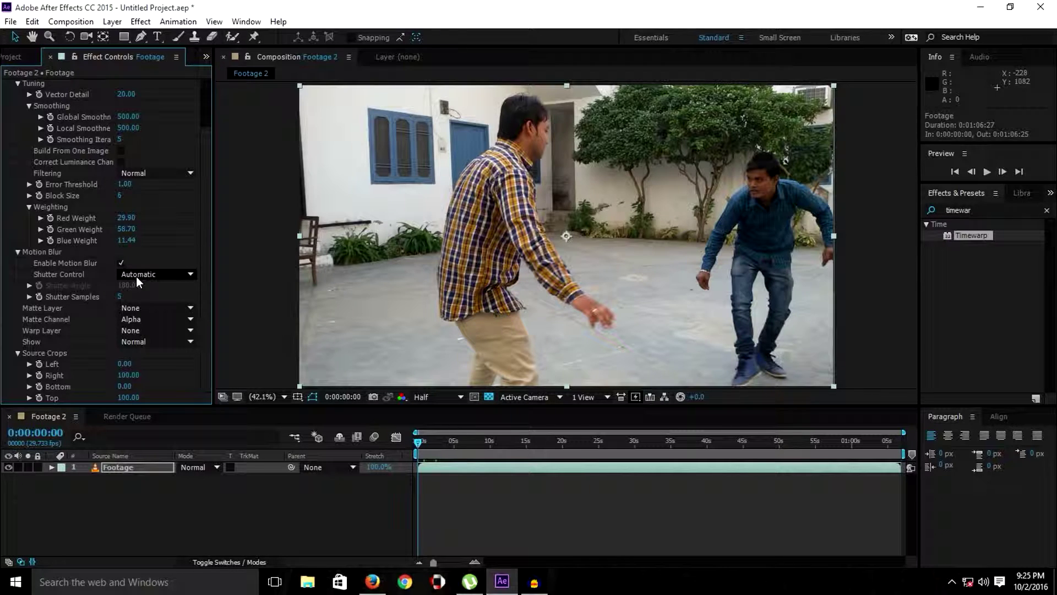
left_click(154, 274)
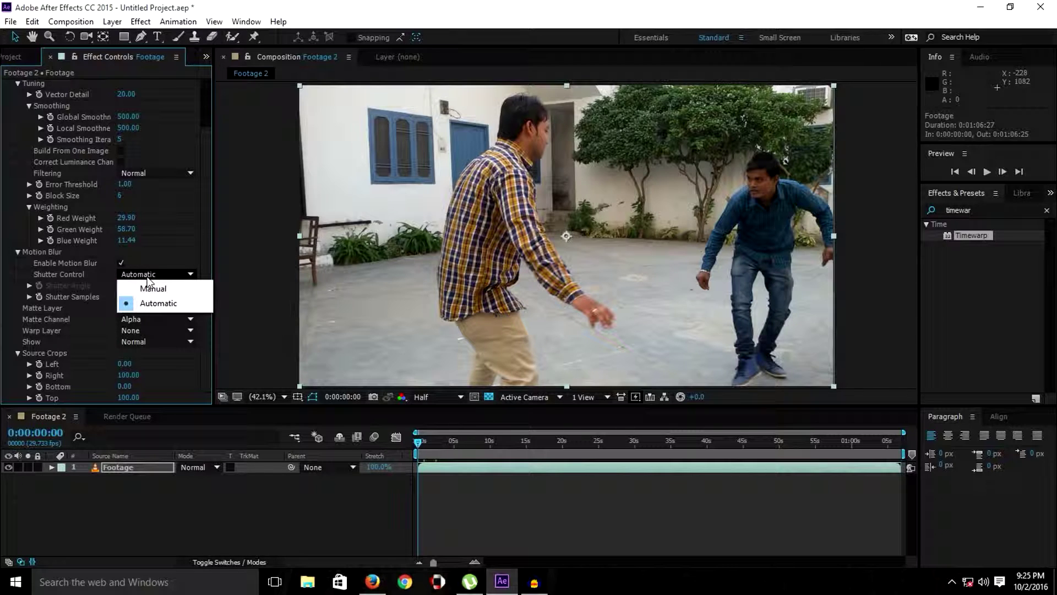
left_click(152, 290)
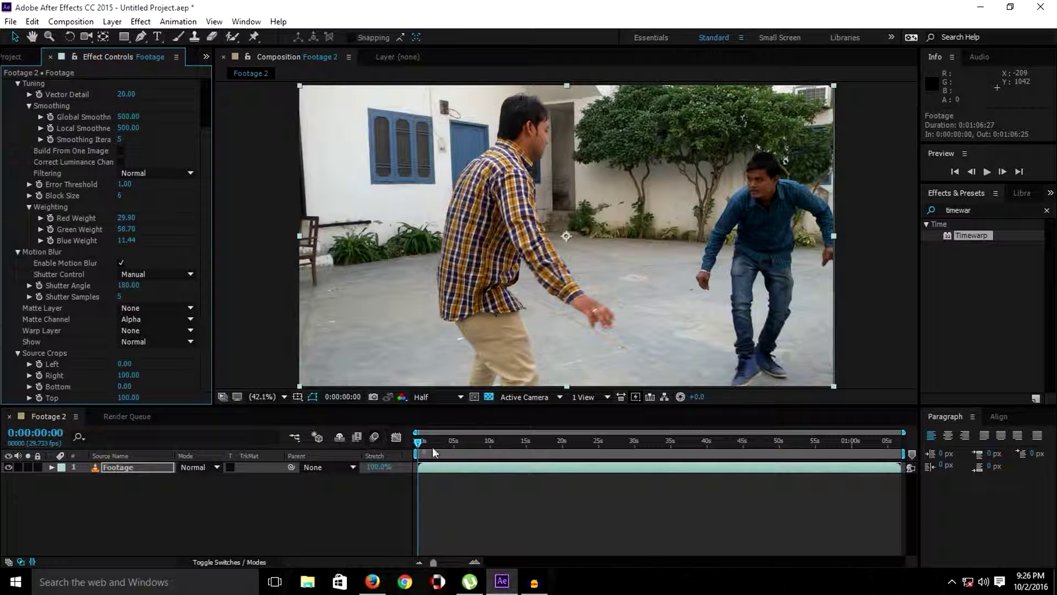
left_click_drag(419, 441, 428, 440)
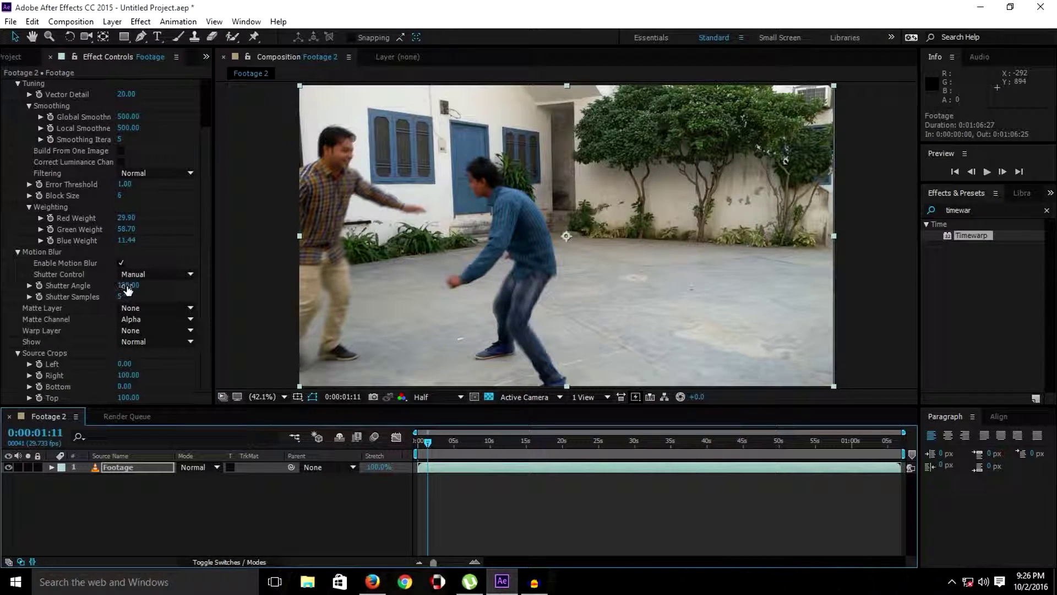
left_click_drag(126, 285, 157, 285)
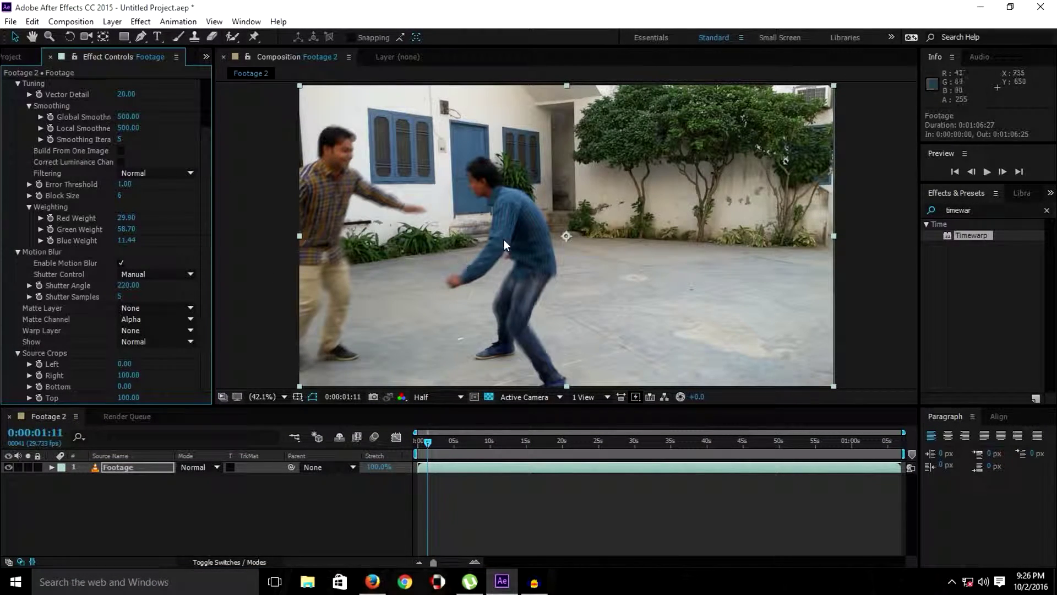
- Increase the Timewarp speed to 242
scroll(126, 124, "up", 2)
left_click_drag(127, 119, 152, 120)
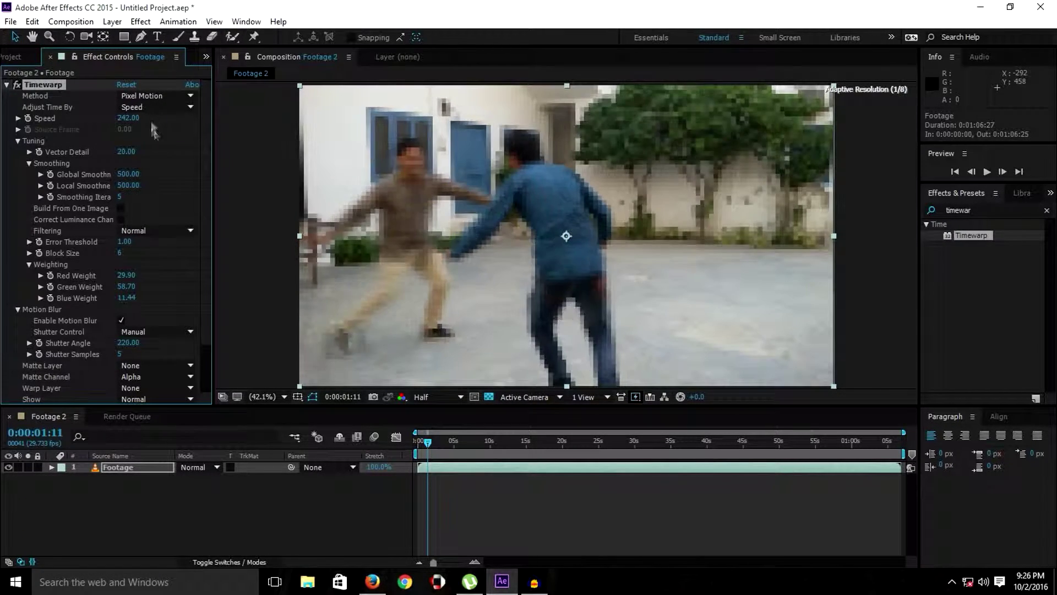
- Raise the motion blur Shutter Angle to 240 and the Shutter Samples to 25
scroll(154, 311, "down", 1)
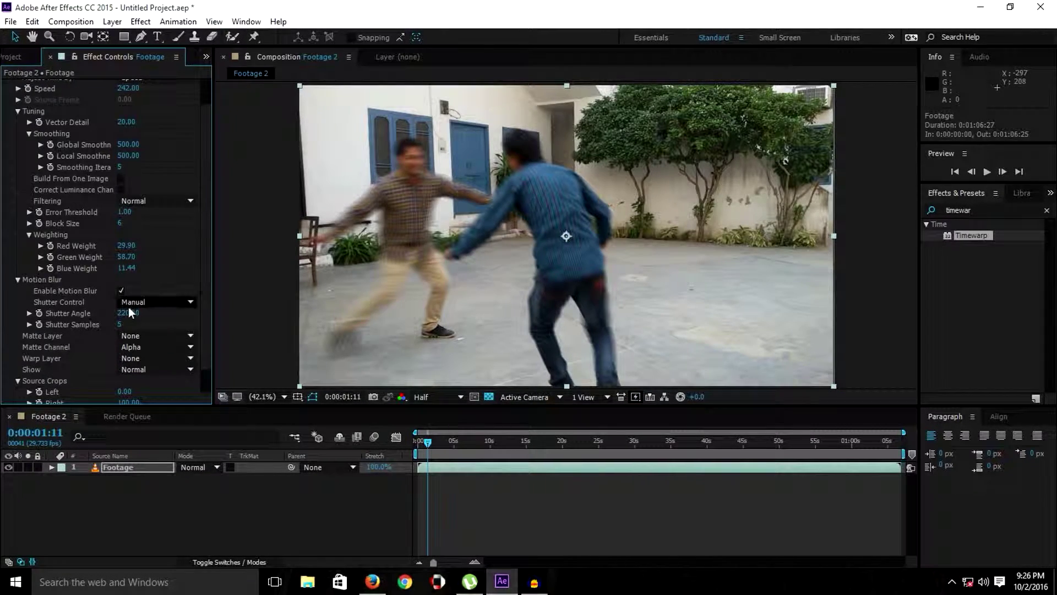
left_click_drag(128, 318, 140, 318)
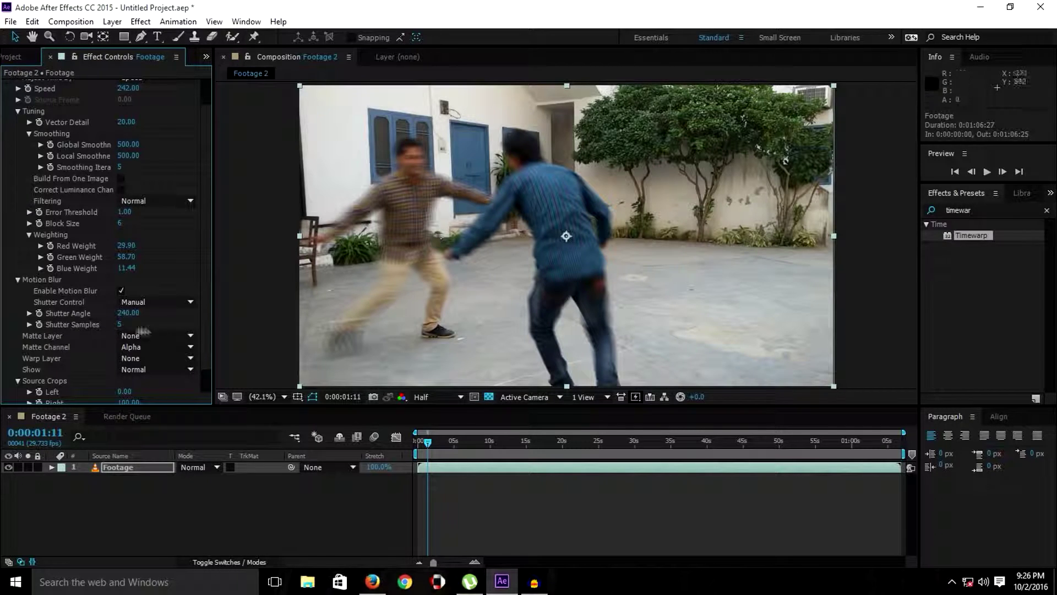
left_click_drag(120, 325, 193, 319)
- Return Timewarp's motion blur to Automatic shutter control with a Shutter Angle of 180 and 5 Shutter Samples
left_click(128, 313)
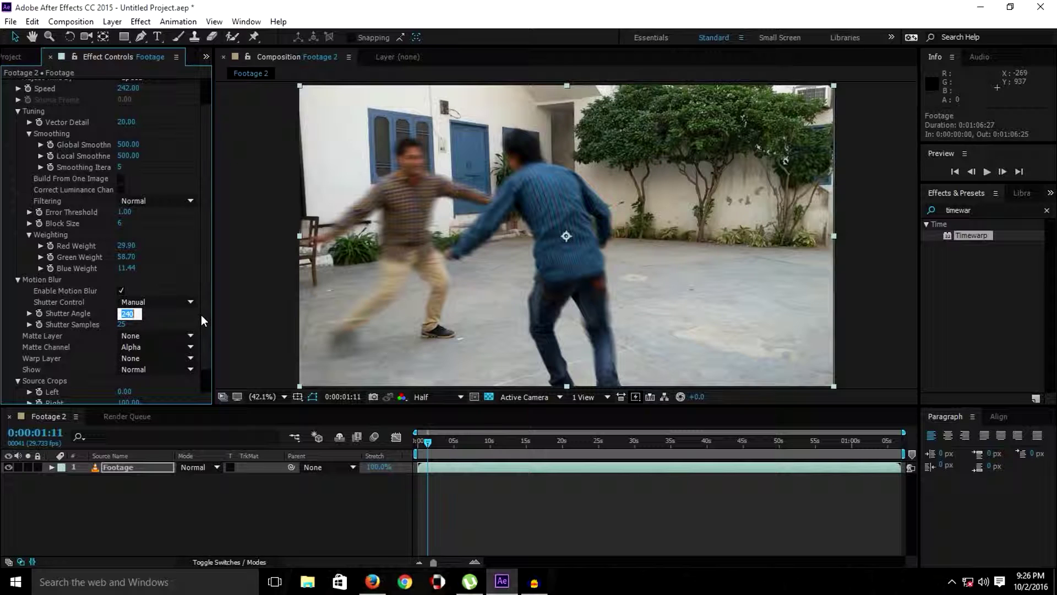
left_click(151, 305)
left_click(145, 316)
left_click(124, 324)
type("5")
left_click(157, 302)
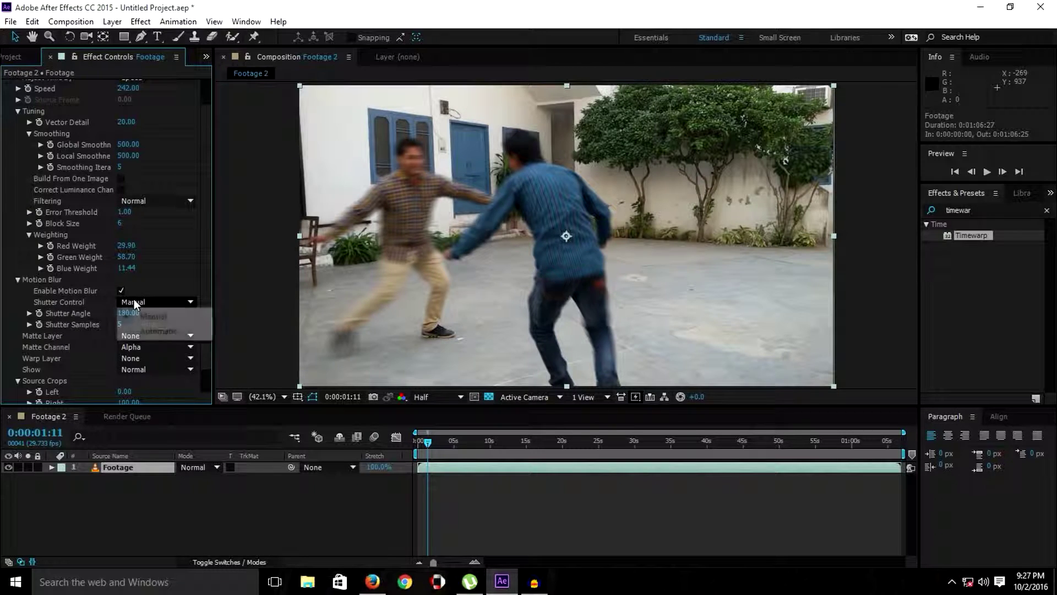
left_click(165, 331)
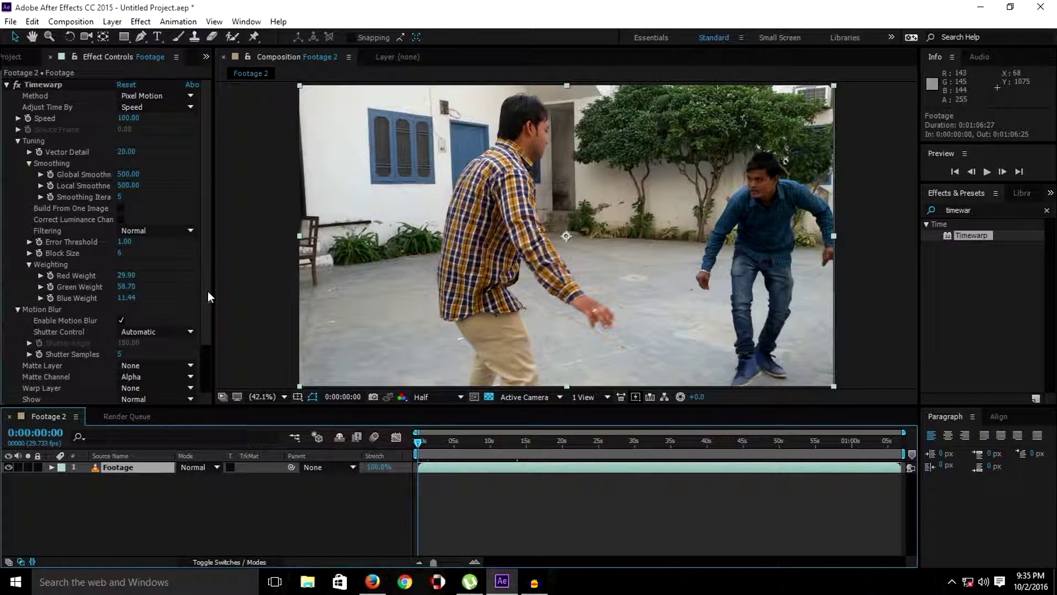
- Review the Timewarp effect's settings, from the Method choices through Motion Blur to Source Crops
left_click_drag(207, 291, 210, 330)
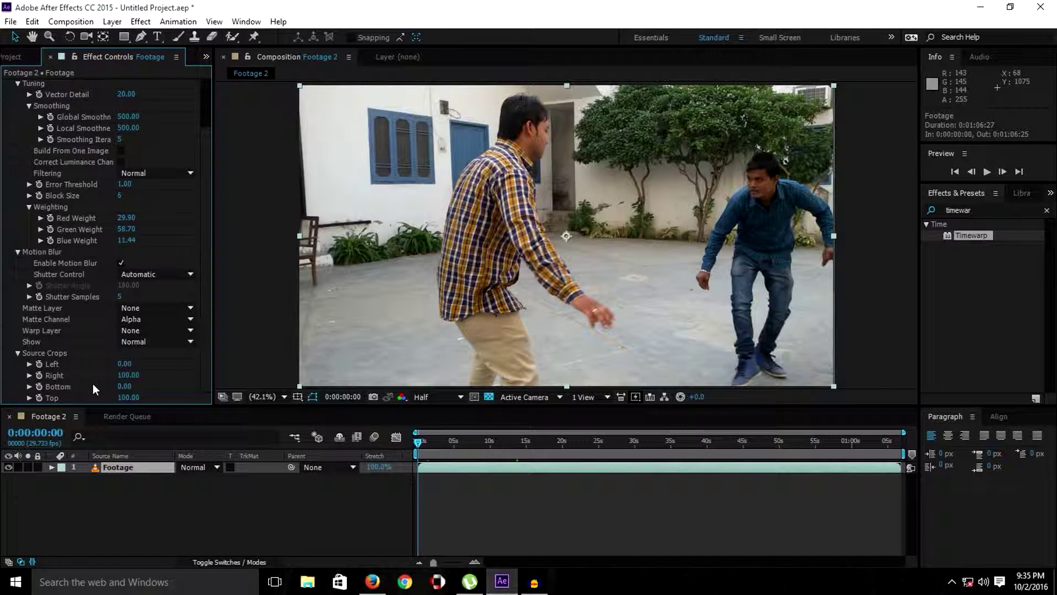
left_click(42, 414)
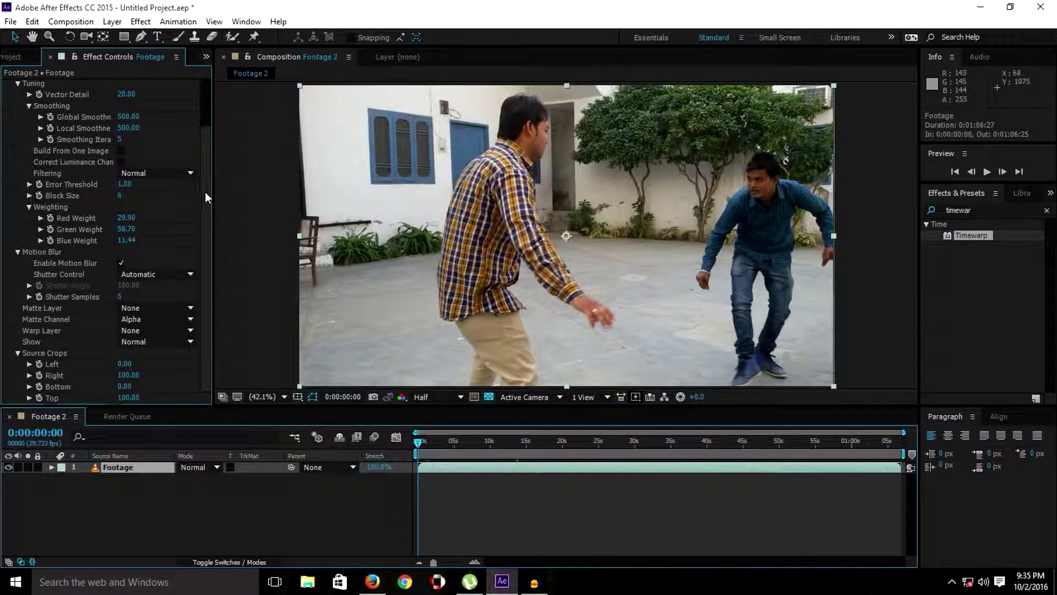
left_click_drag(205, 192, 202, 126)
left_click(51, 84)
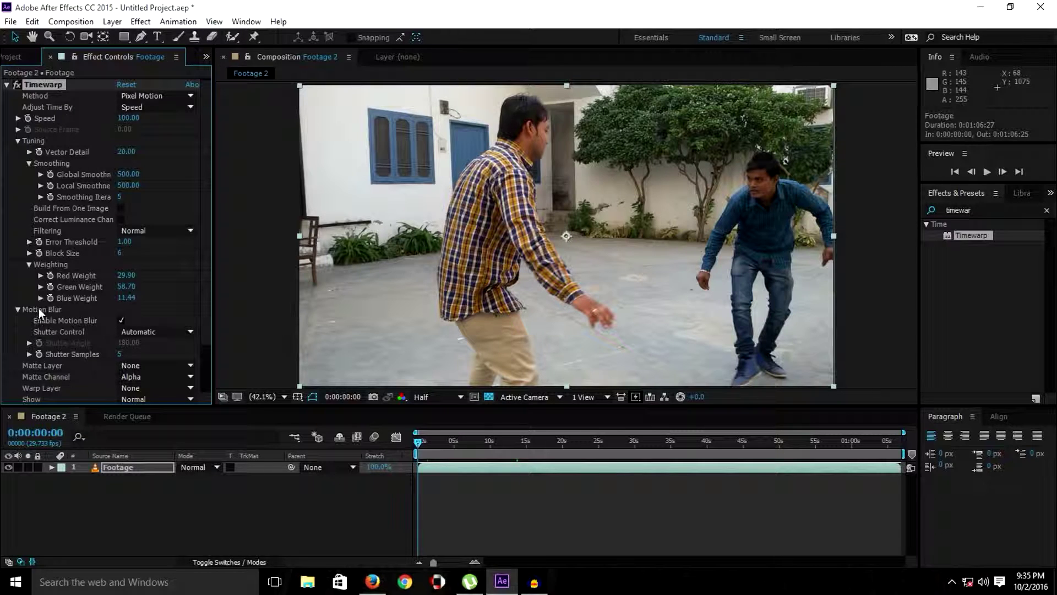
mouse_move(204, 305)
left_mouse_down()
mouse_move(207, 344)
mouse_move(198, 295)
left_mouse_up()
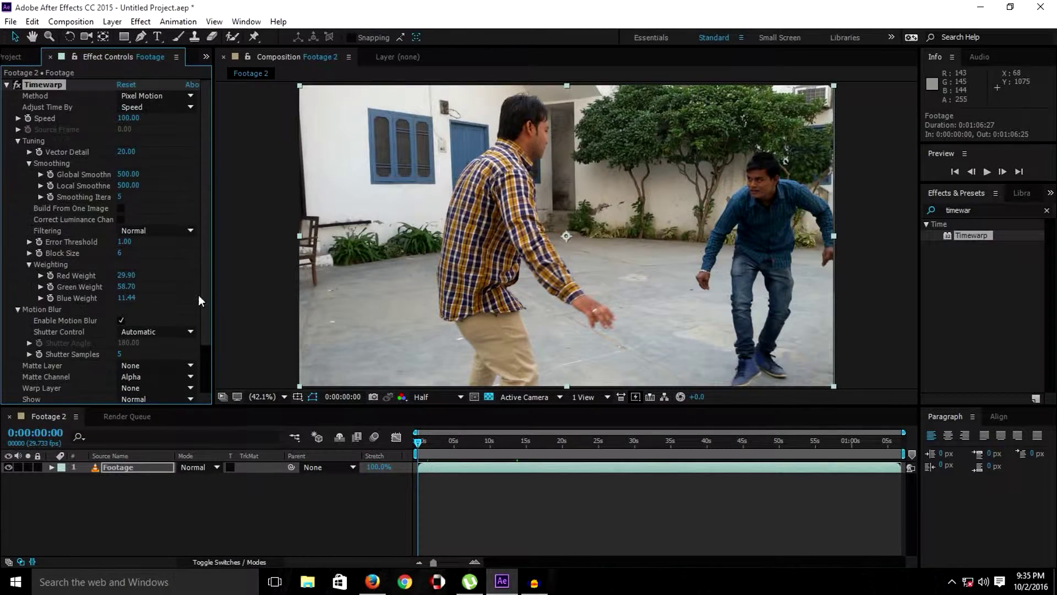
left_click(139, 97)
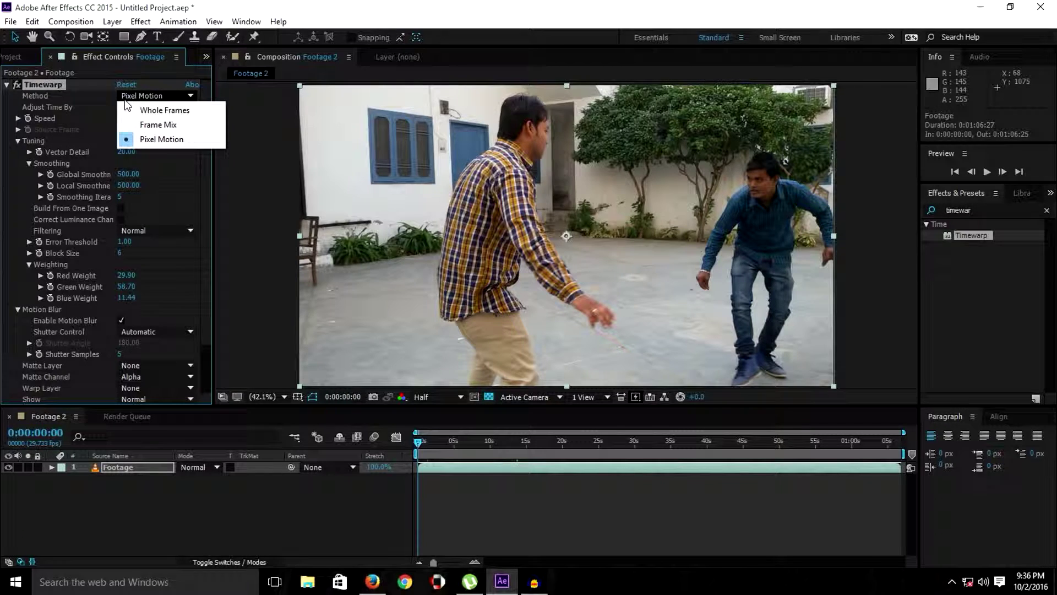
left_click(168, 166)
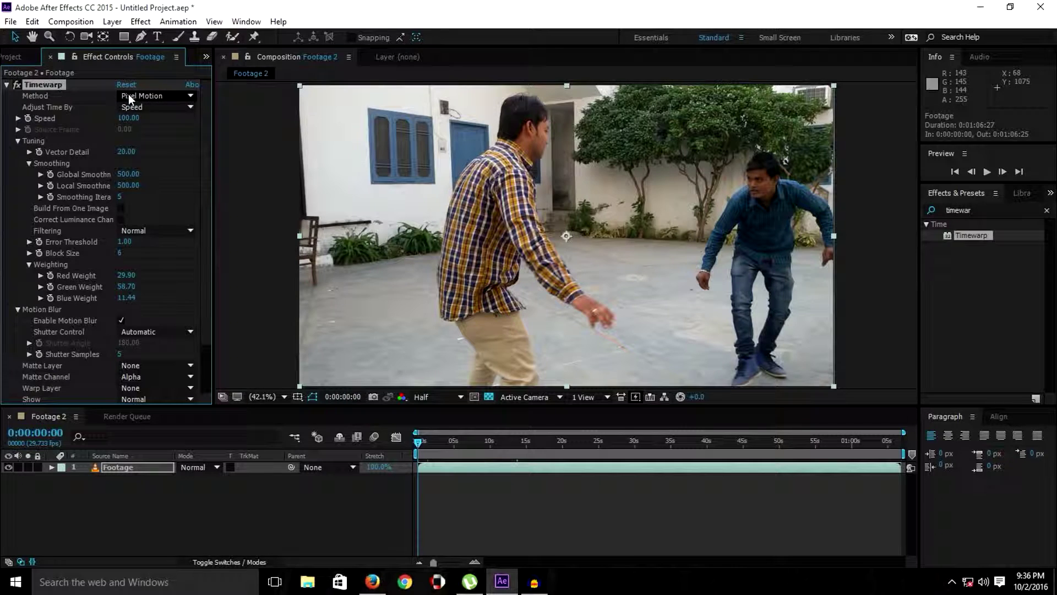
scroll(210, 317, "down", 2)
- Examine the action along the footage layer's timeline, including the frame at 0:00:09:06, and view the layer's time options
left_click(145, 468)
left_click_drag(371, 469, 404, 474)
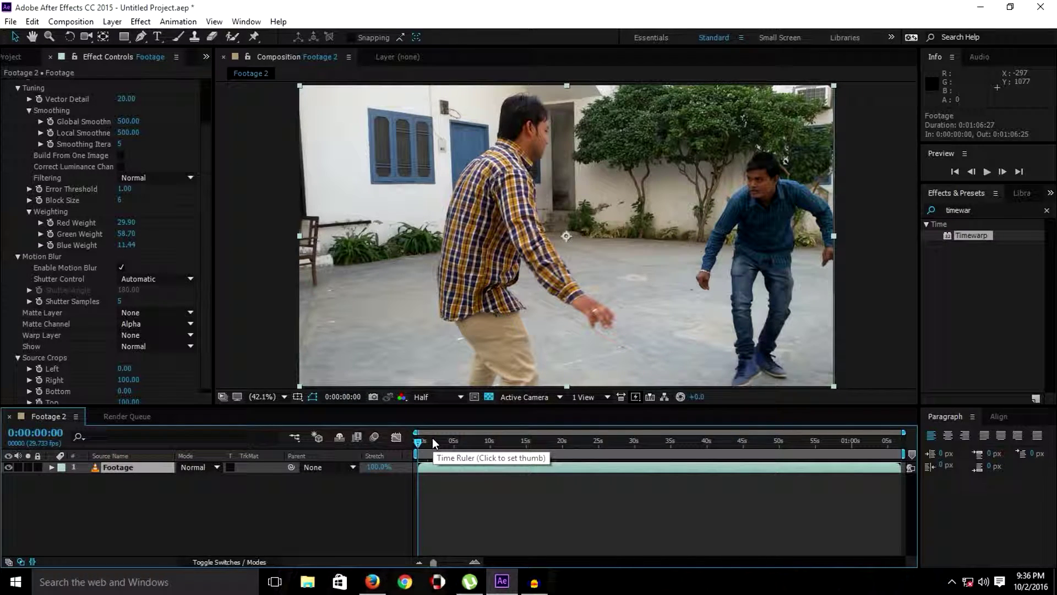
left_click_drag(417, 441, 483, 441)
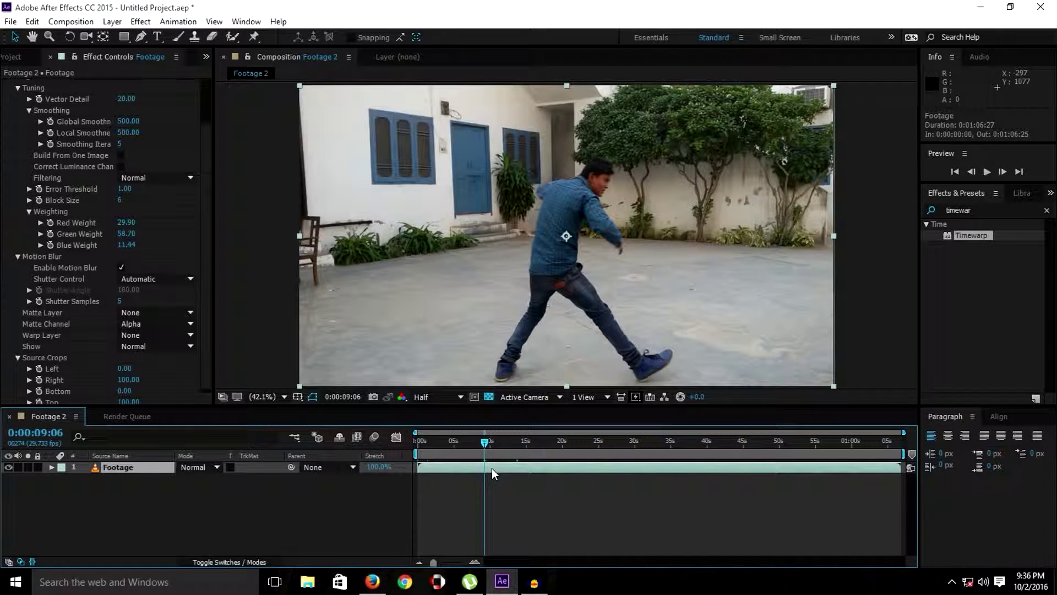
right_click(138, 468)
mouse_move(286, 128)
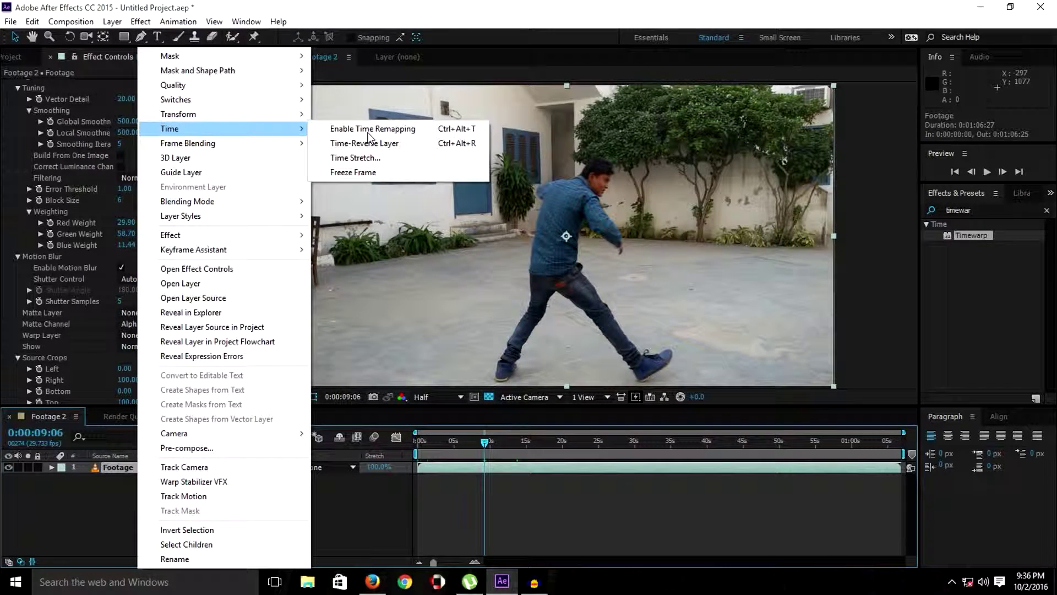
left_click(428, 467)
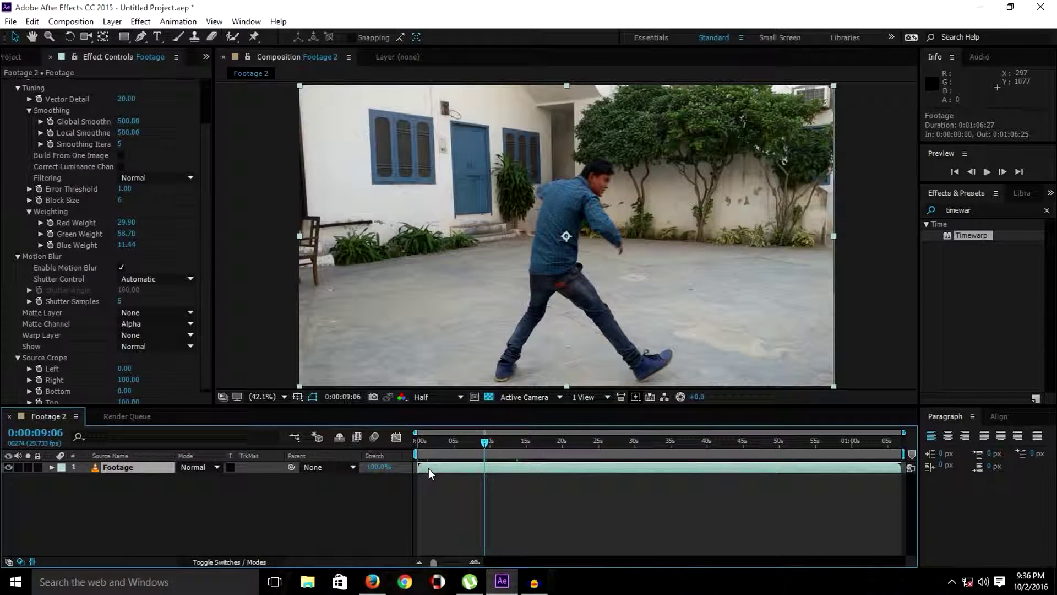
left_click(425, 440)
mouse_move(425, 441)
left_mouse_down()
mouse_move(415, 437)
mouse_move(435, 441)
left_mouse_up()
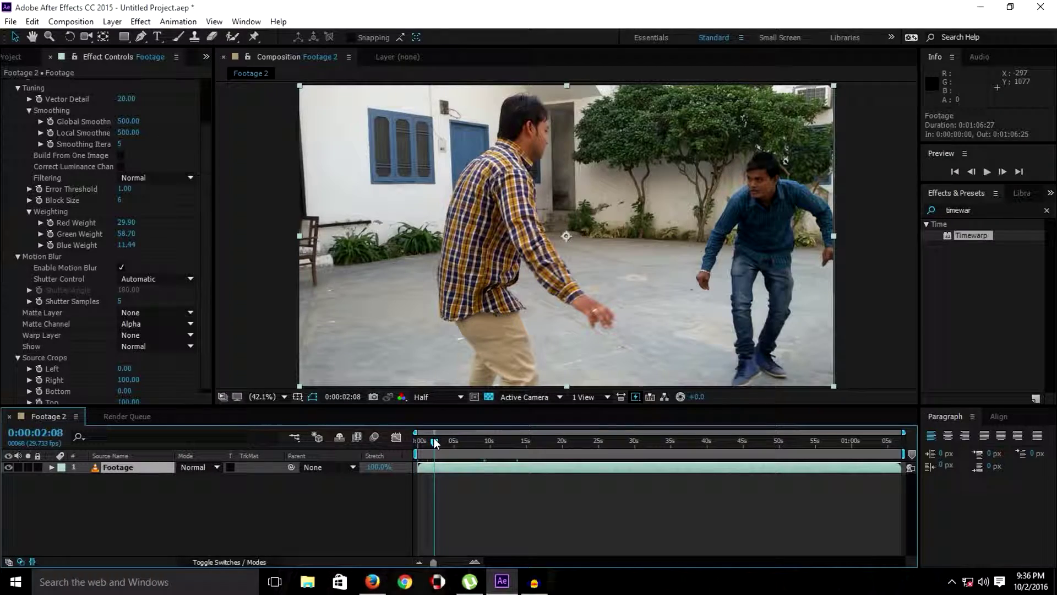
left_click(585, 442)
- Keyframe the Timewarp Speed at 200 on the first frame and at 5 at 0:00:10:14
key("Home")
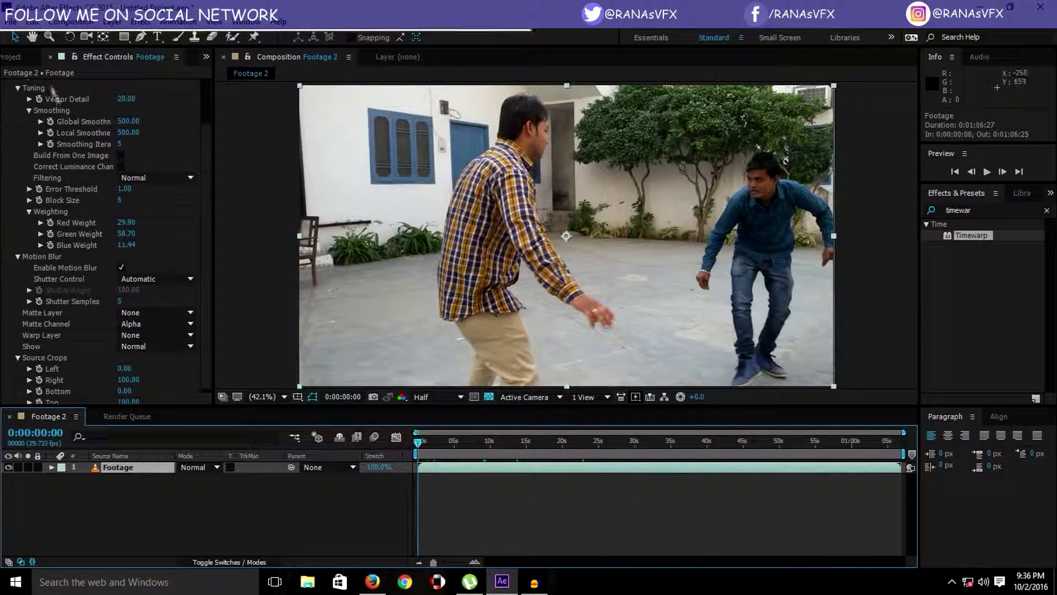
scroll(73, 161, "up", 2)
left_click(43, 84)
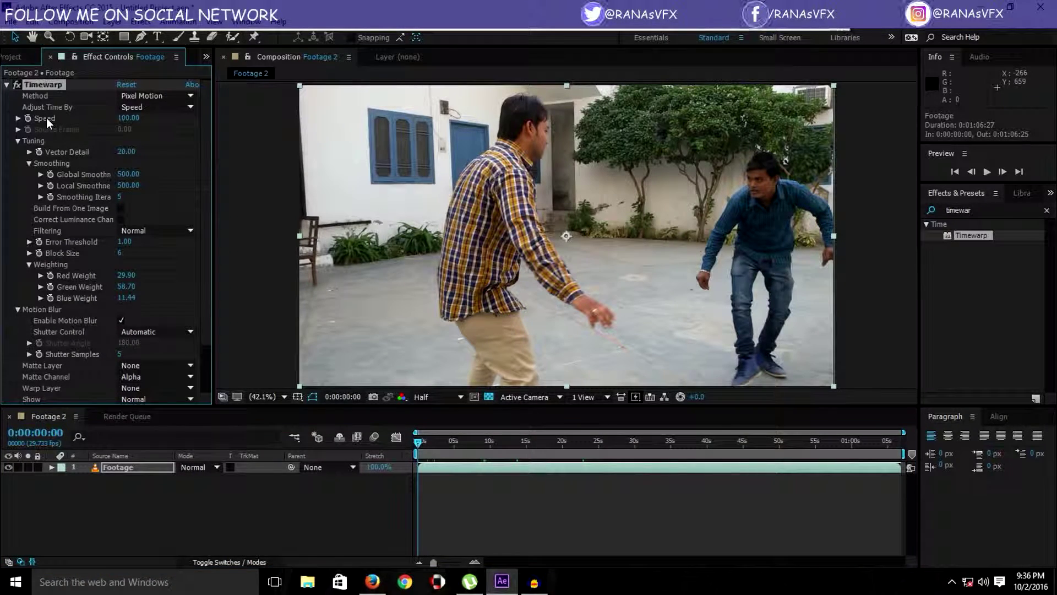
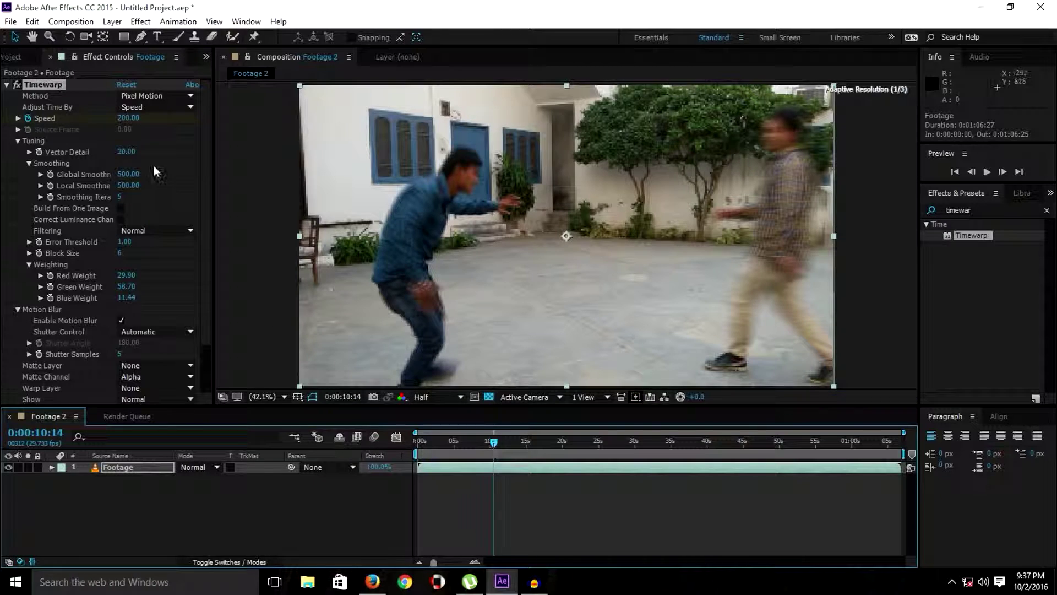
left_click(128, 118)
type("5")
left_click(160, 159)
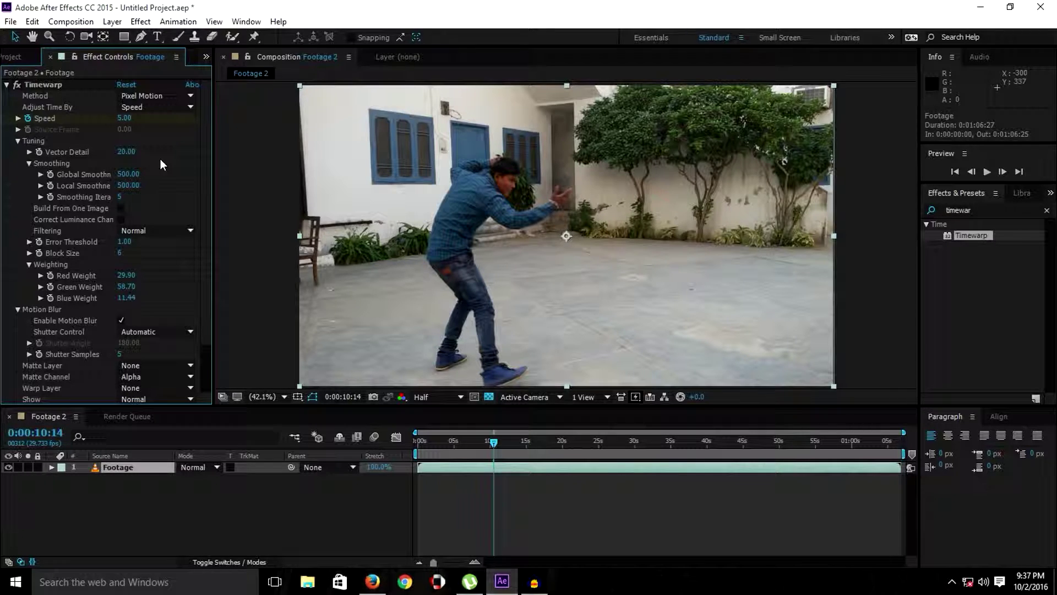
- End the work area at 0:00:10:14 and preview the speed ramp from the first frame
key("n")
key("ctrl+z")
left_click(417, 441)
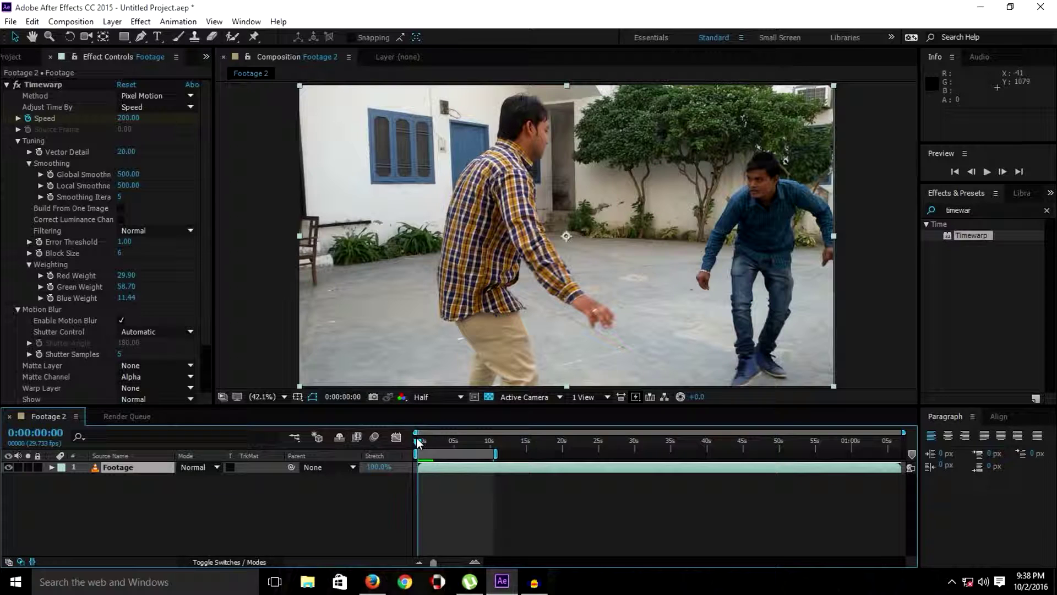
key("space")
key("space")
left_click_drag(419, 444, 493, 441)
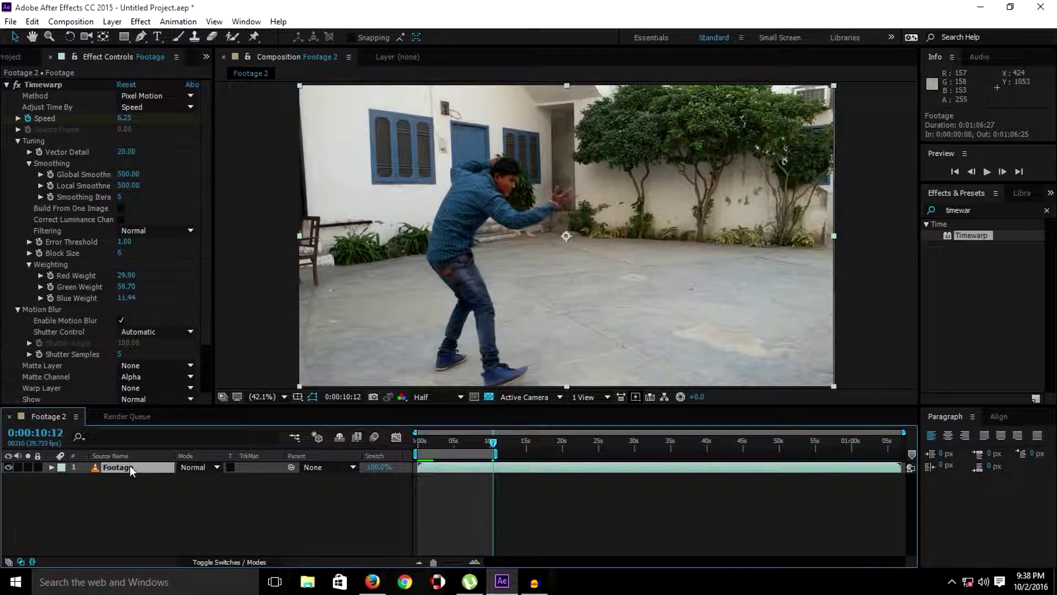
- Reveal the footage layer's Speed keyframes and extend the work area's end to 0:00:35:18
key("u")
left_click_drag(495, 453, 677, 454)
left_click_drag(494, 444, 417, 444)
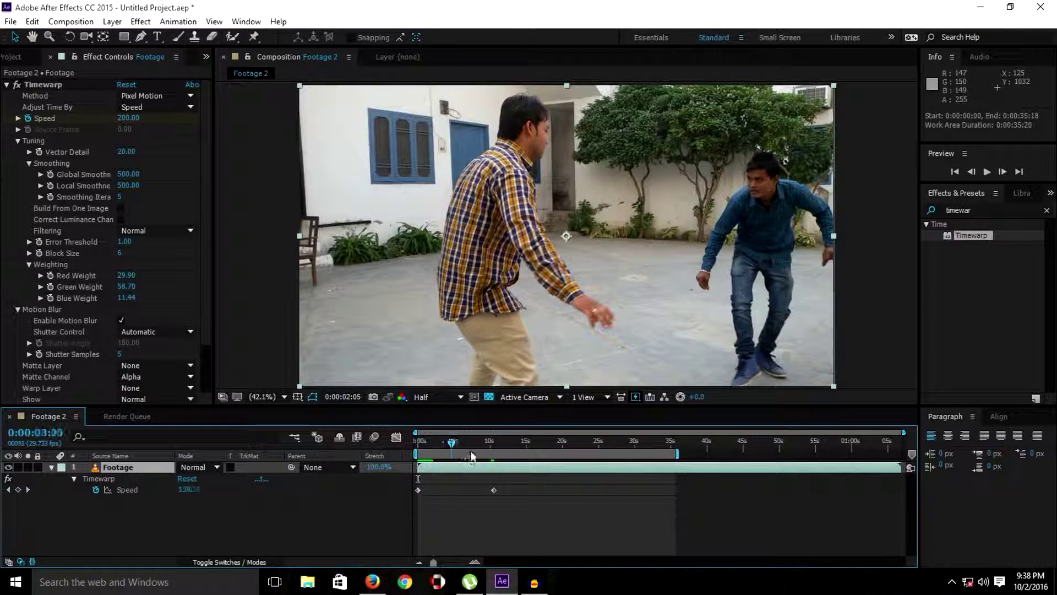
left_click_drag(419, 445, 496, 454)
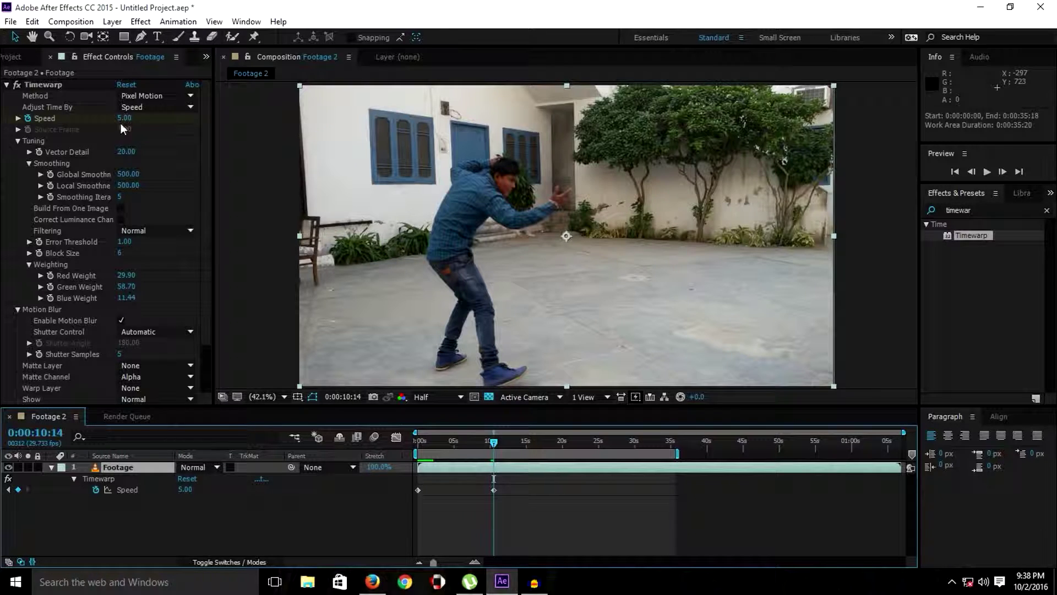
- Add a Timewarp Speed keyframe of 100 at 0:00:20:00
left_click_drag(483, 436, 562, 464)
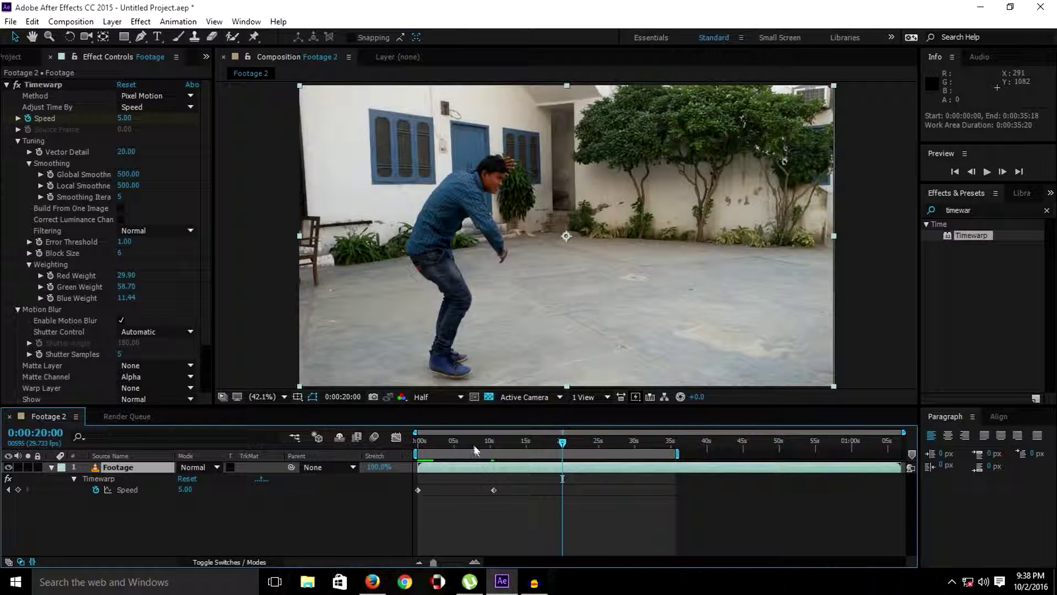
left_click(125, 118)
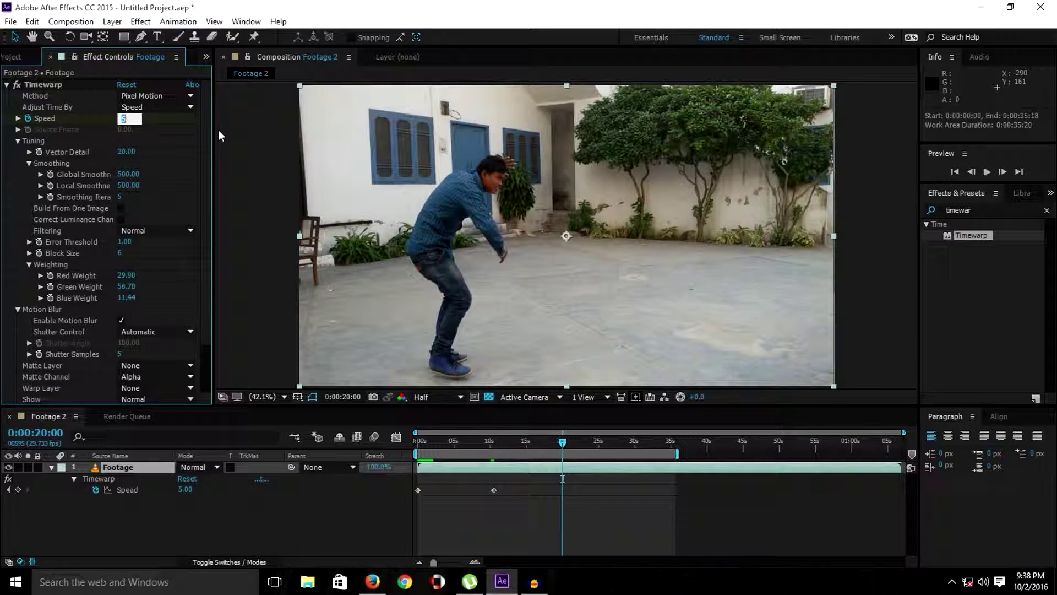
type("100")
key("Return")
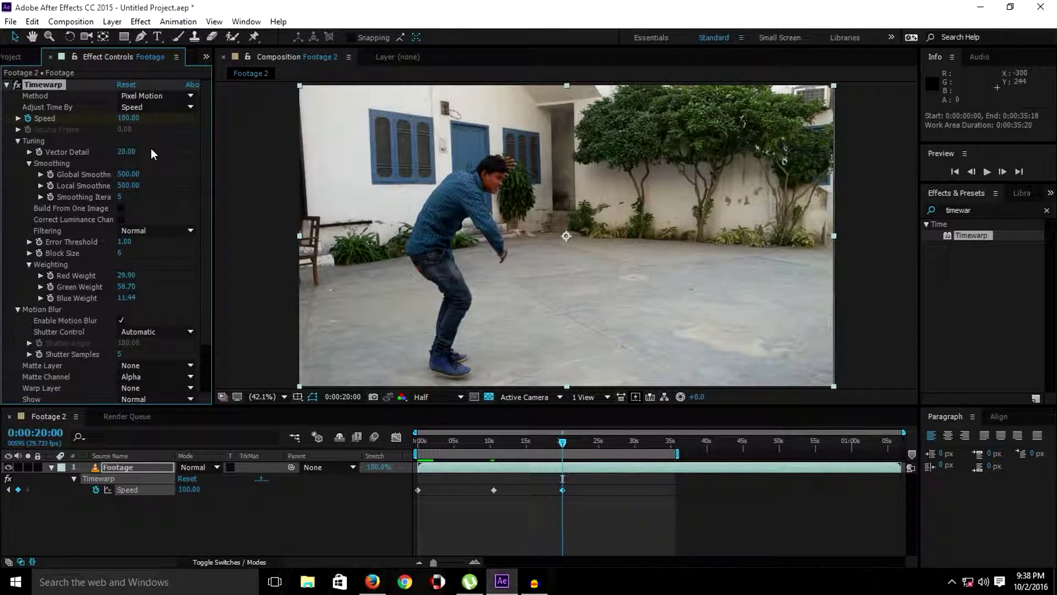
- Compress the three Speed keyframes proportionally toward the start, with the last at about 12 seconds, and undo the latest keyframe adjustments
left_click_drag(564, 442, 476, 453)
left_click_drag(579, 527, 394, 480)
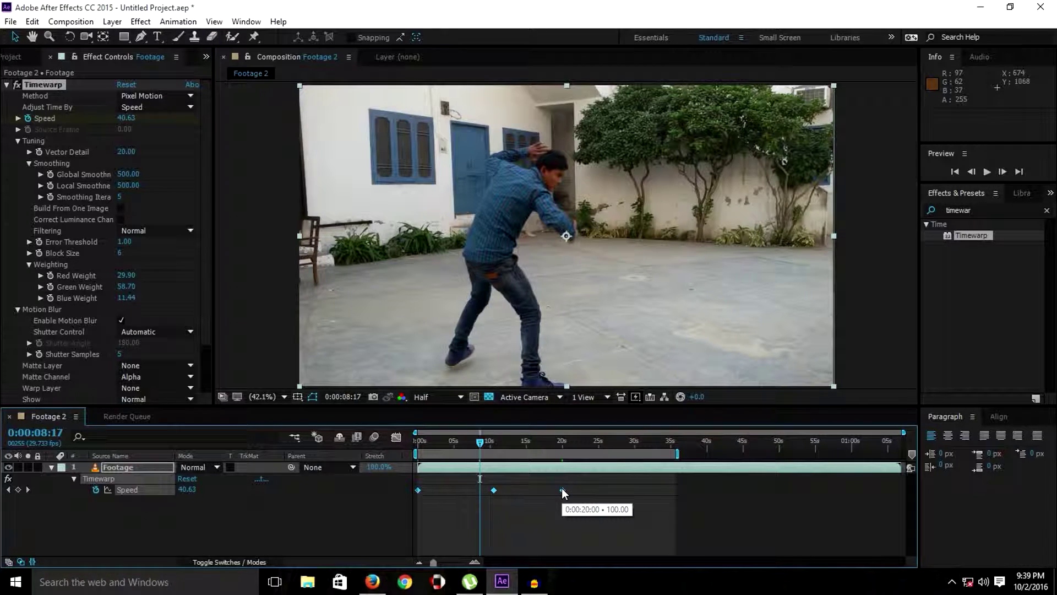
left_click_drag(562, 488, 504, 487)
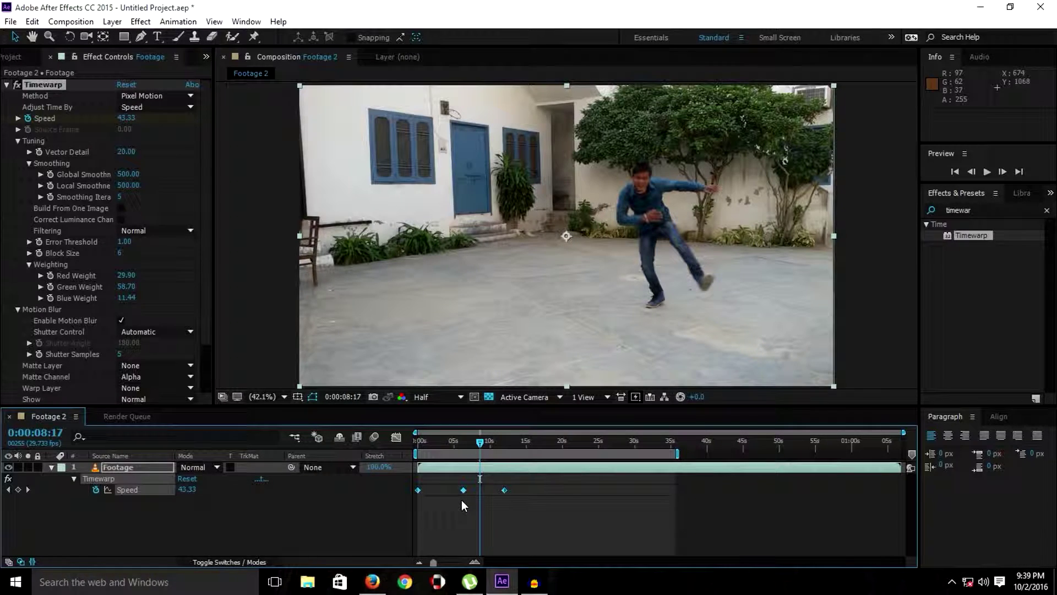
mouse_move(463, 489)
left_mouse_down()
mouse_move(441, 488)
mouse_move(480, 491)
mouse_move(467, 491)
left_mouse_up()
key("ctrl+z")
key("ctrl+z")
- Stretch all three Speed keyframes proportionally along the timeline, with the last one at about 32 seconds
left_click_drag(534, 485, 396, 506)
left_click_drag(505, 490, 654, 493)
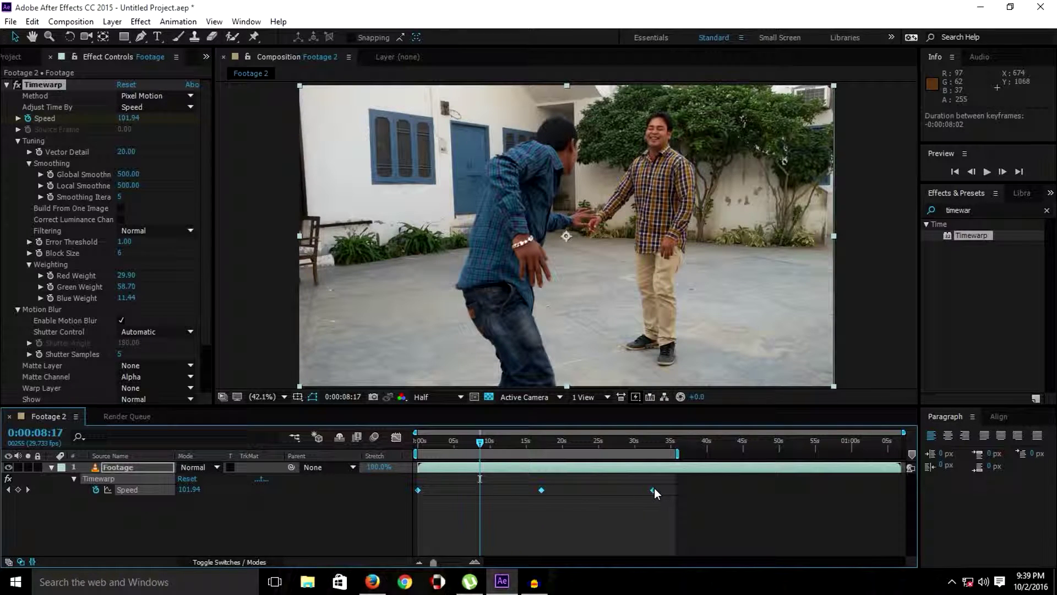
left_click(131, 468)
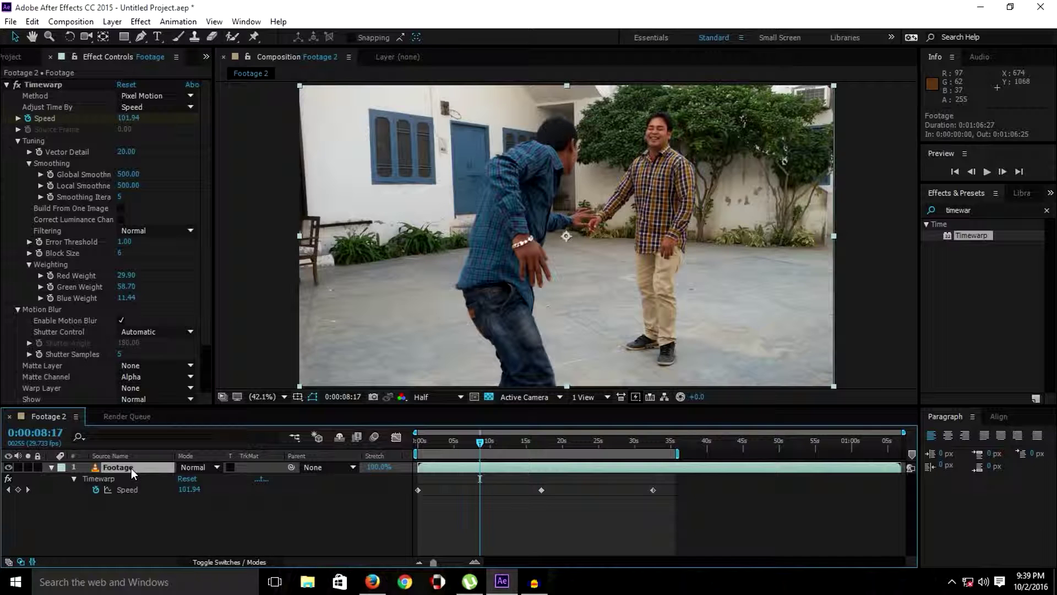